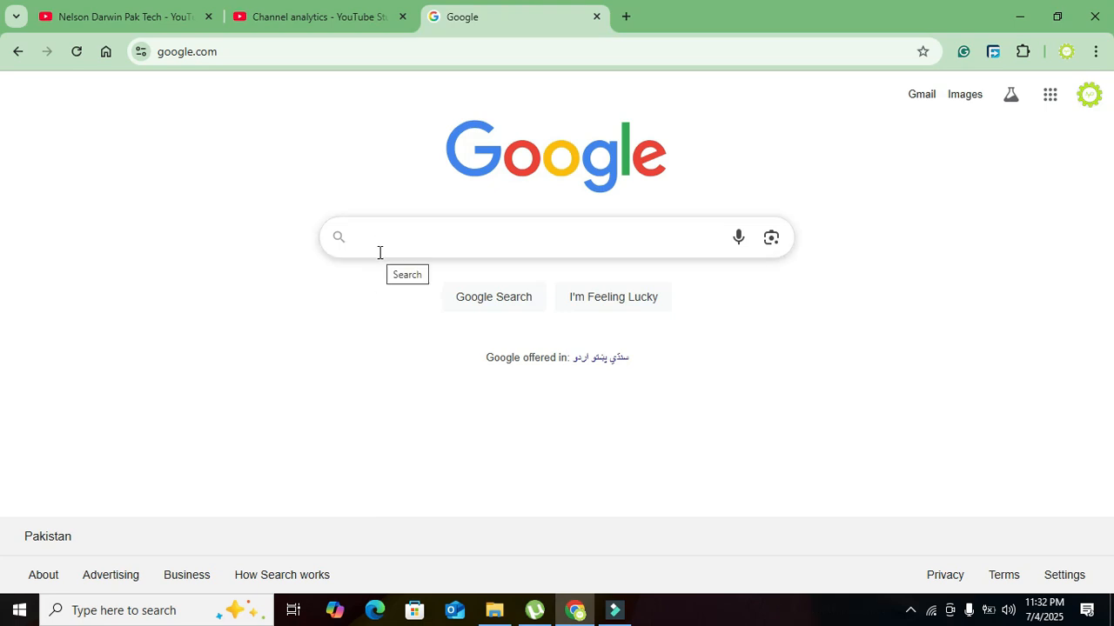
# - Search the web for dcaclab, open its online circuit simulator and dismiss the demo mode notice
pyautogui.write('dcaclab')
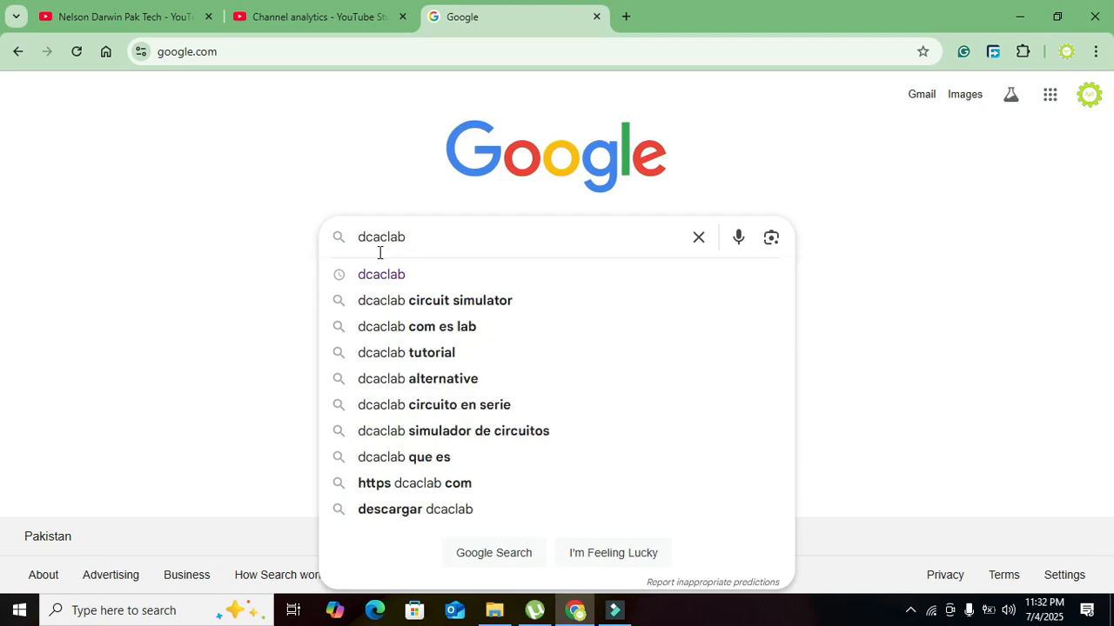
pyautogui.press('Return')
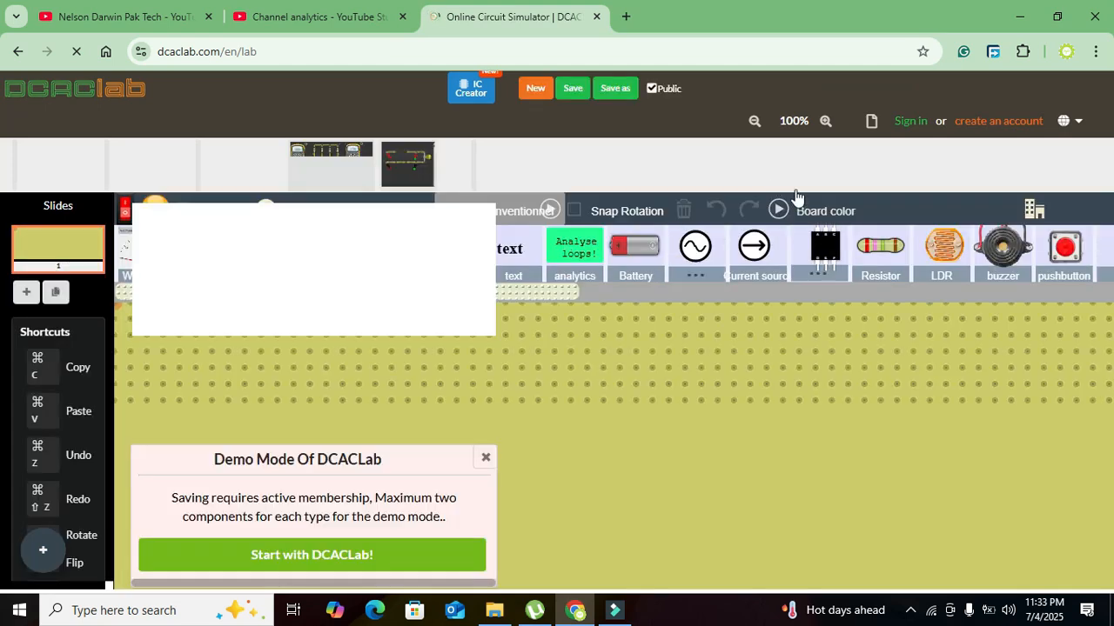
pyautogui.click(486, 457)
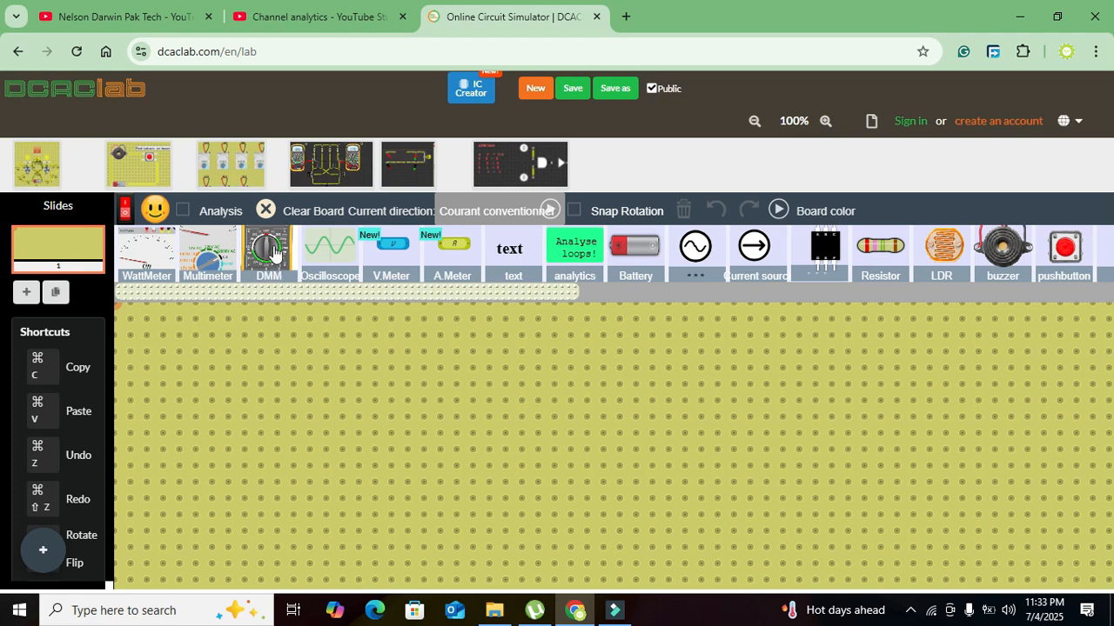
# - Place a DMM on the empty board and turn its dial from OFF to a voltage range
pyautogui.moveTo(273, 252); pyautogui.dragTo(414, 392)
pyautogui.moveTo(339, 383)
pyautogui.mouseDown()
pyautogui.moveTo(300, 384)
pyautogui.moveTo(319, 382)
pyautogui.mouseUp()
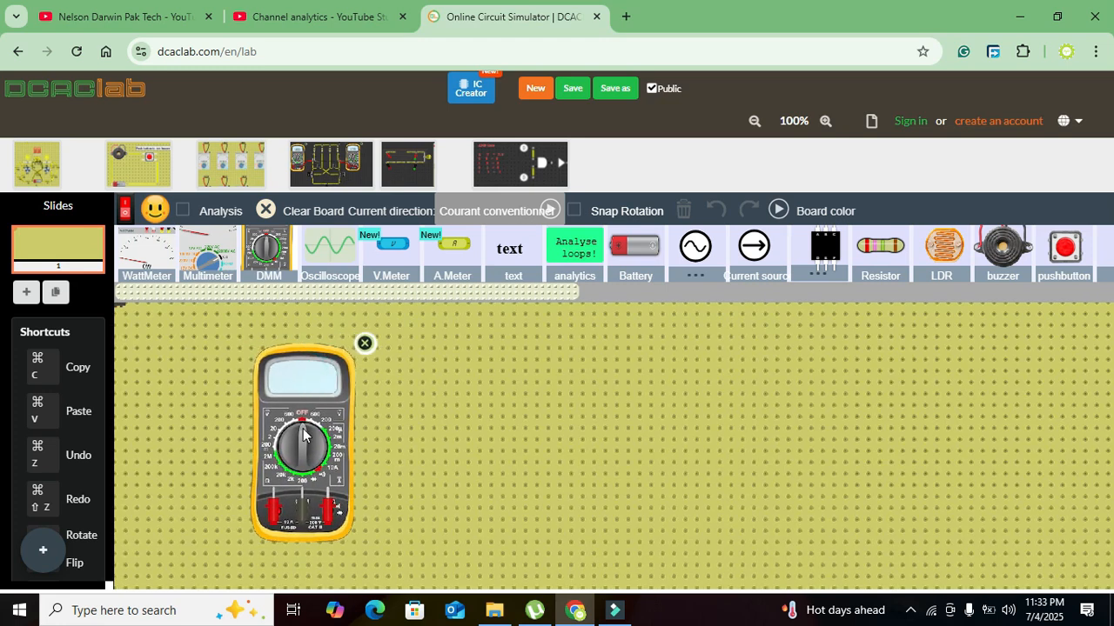
pyautogui.moveTo(303, 428)
pyautogui.mouseDown()
pyautogui.moveTo(288, 447)
pyautogui.moveTo(319, 436)
pyautogui.moveTo(288, 467)
pyautogui.moveTo(315, 461)
pyautogui.moveTo(284, 449)
pyautogui.moveTo(295, 427)
pyautogui.moveTo(281, 466)
pyautogui.moveTo(316, 472)
pyautogui.moveTo(326, 450)
pyautogui.moveTo(310, 428)
pyautogui.moveTo(287, 439)
pyautogui.mouseUp()
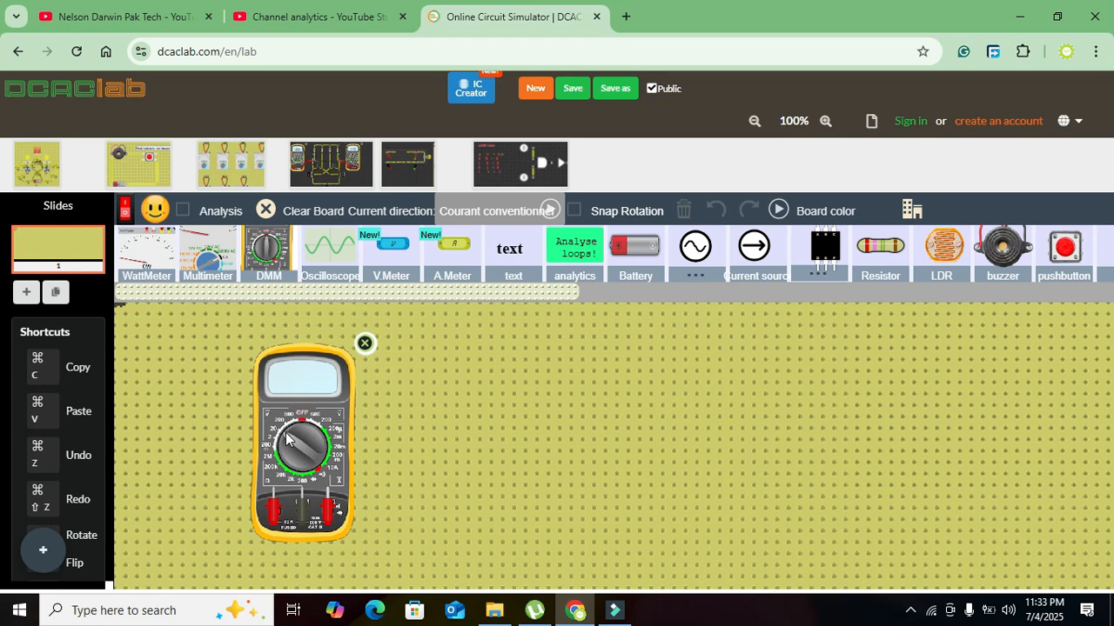
# - Place a battery beside the multimeter and set its rotation to 90
pyautogui.click(634, 246)
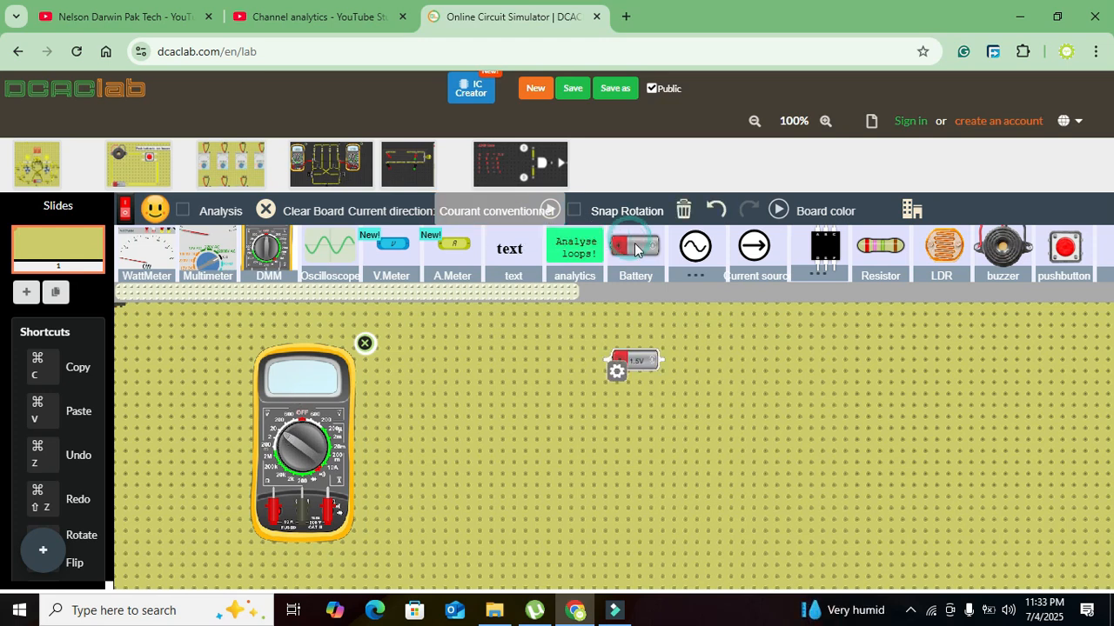
pyautogui.moveTo(637, 369); pyautogui.dragTo(482, 490)
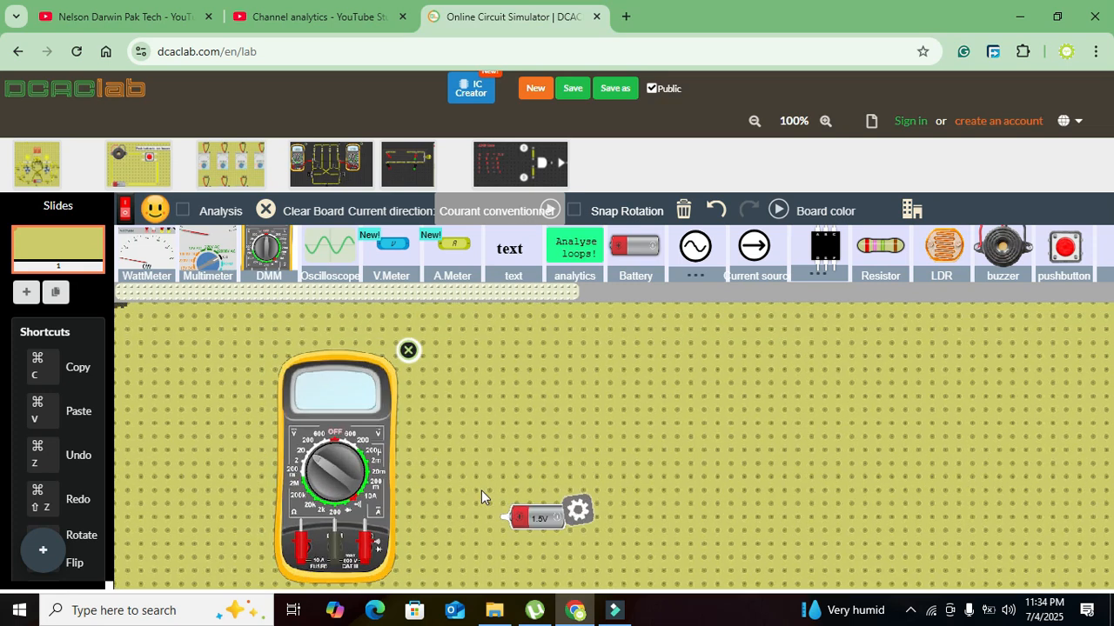
pyautogui.click(588, 515)
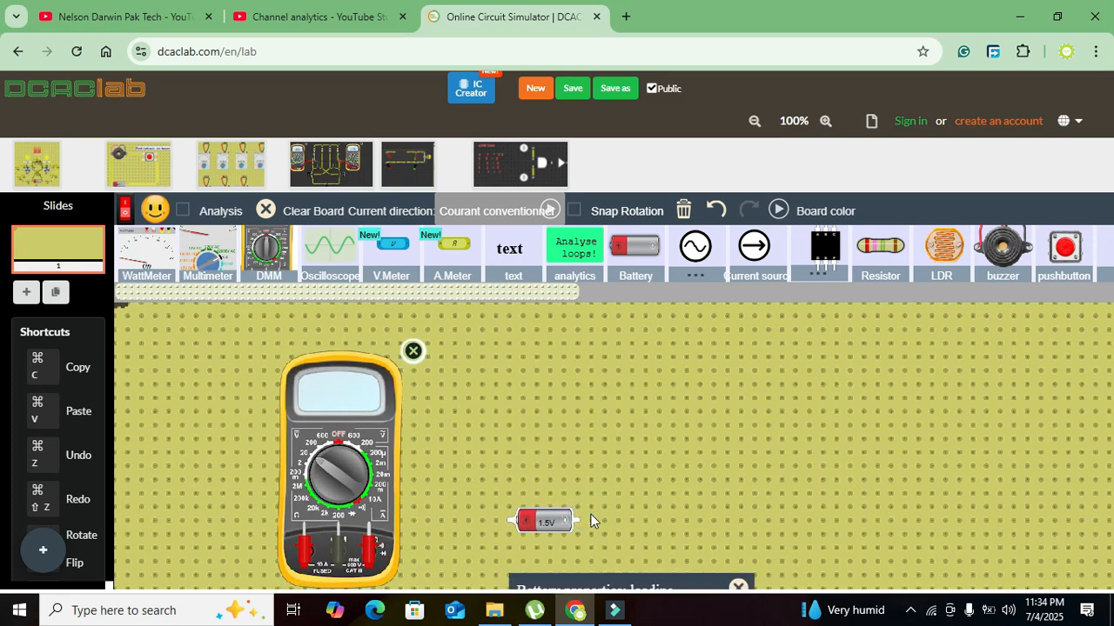
pyautogui.moveTo(621, 494); pyautogui.dragTo(741, 367)
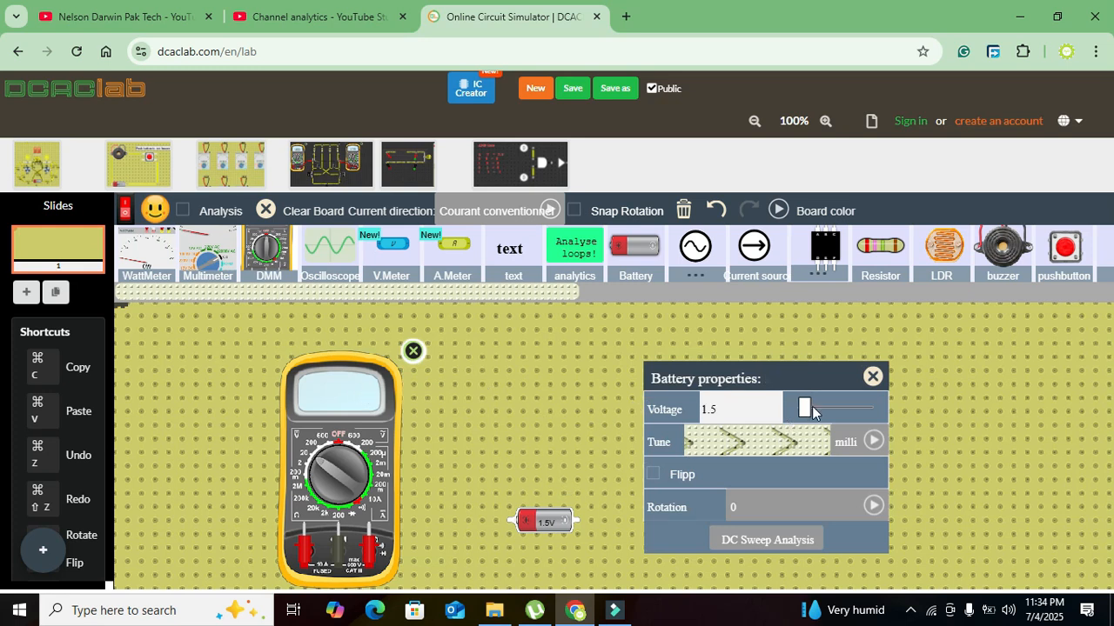
pyautogui.click(769, 506)
pyautogui.click(789, 497)
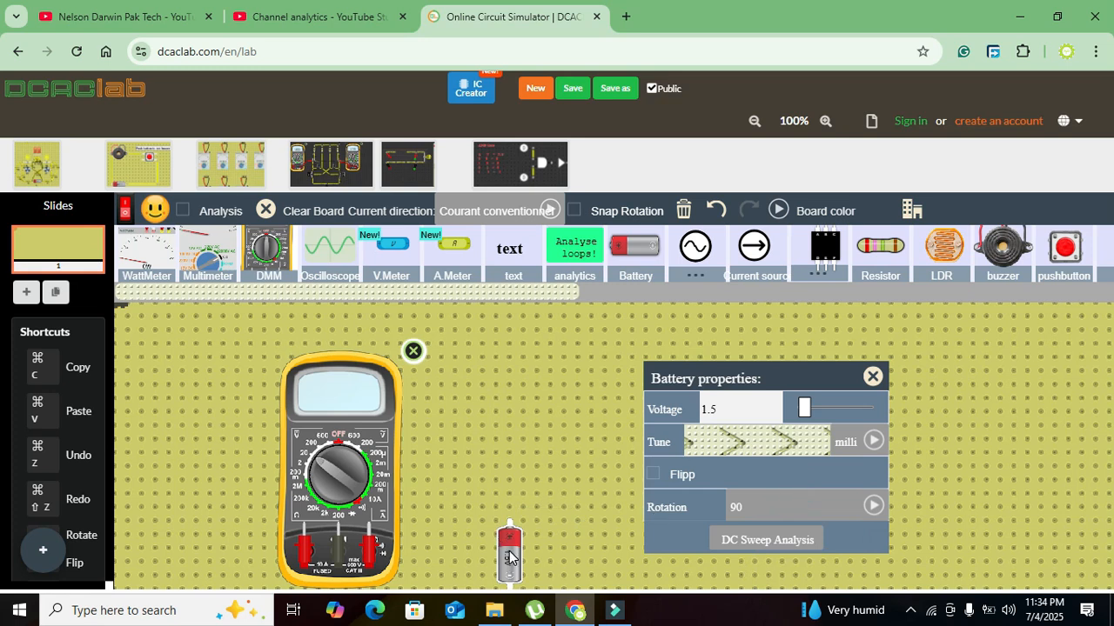
pyautogui.click(510, 504)
# - Shift the multimeter up and connect its VΩ probe to the battery's positive end and its COM probe to the negative end
pyautogui.moveTo(377, 468); pyautogui.dragTo(378, 442)
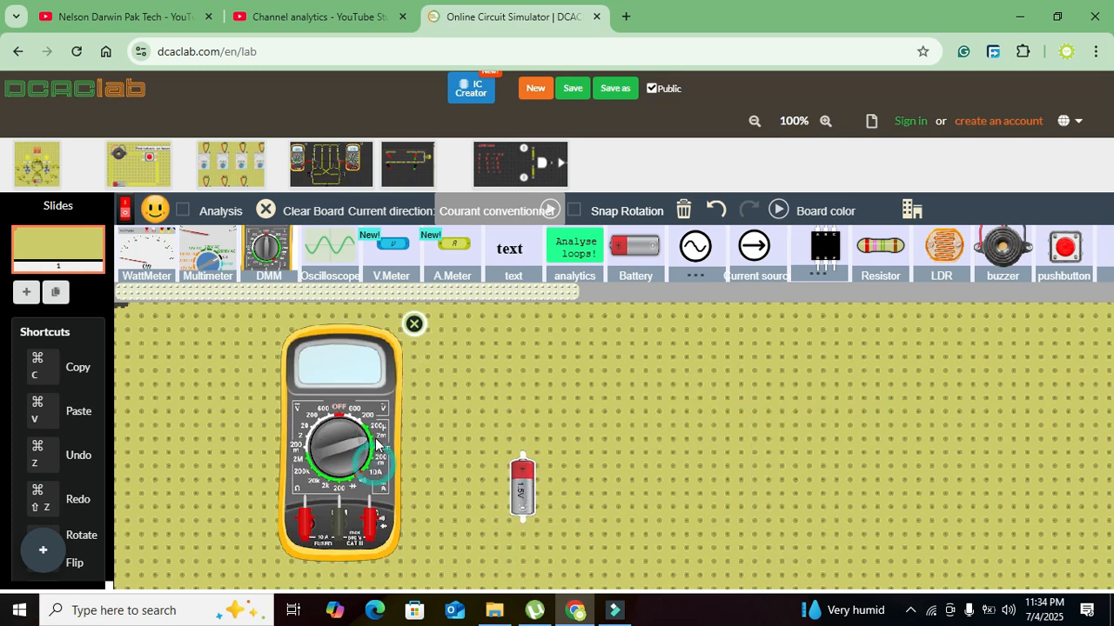
pyautogui.click(468, 425)
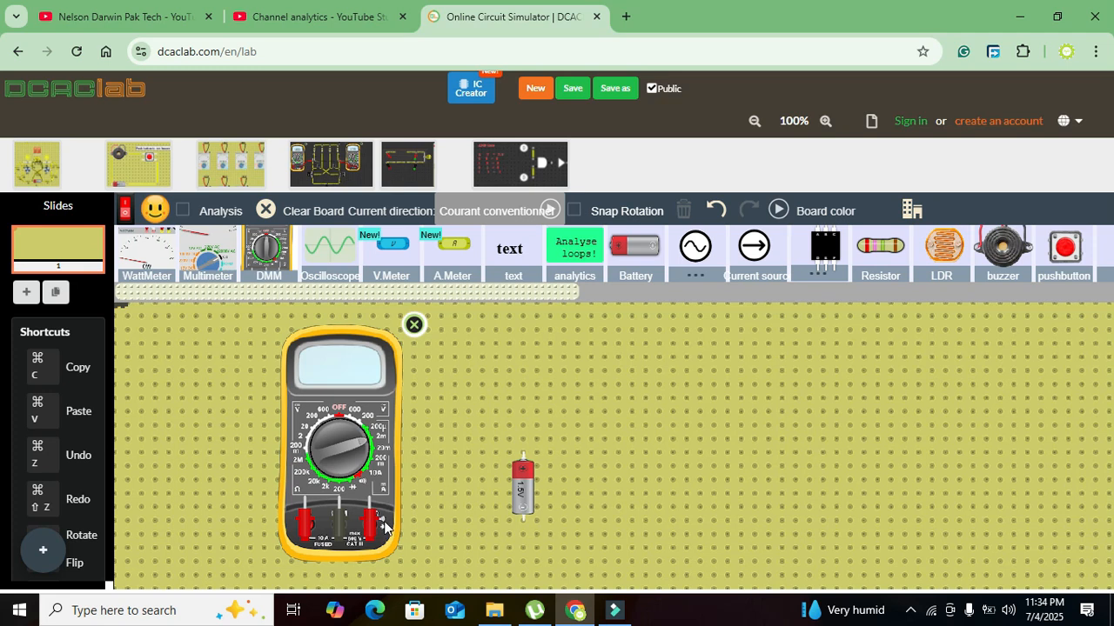
pyautogui.moveTo(372, 525); pyautogui.dragTo(523, 453)
pyautogui.scroll(-2, 523, 453)
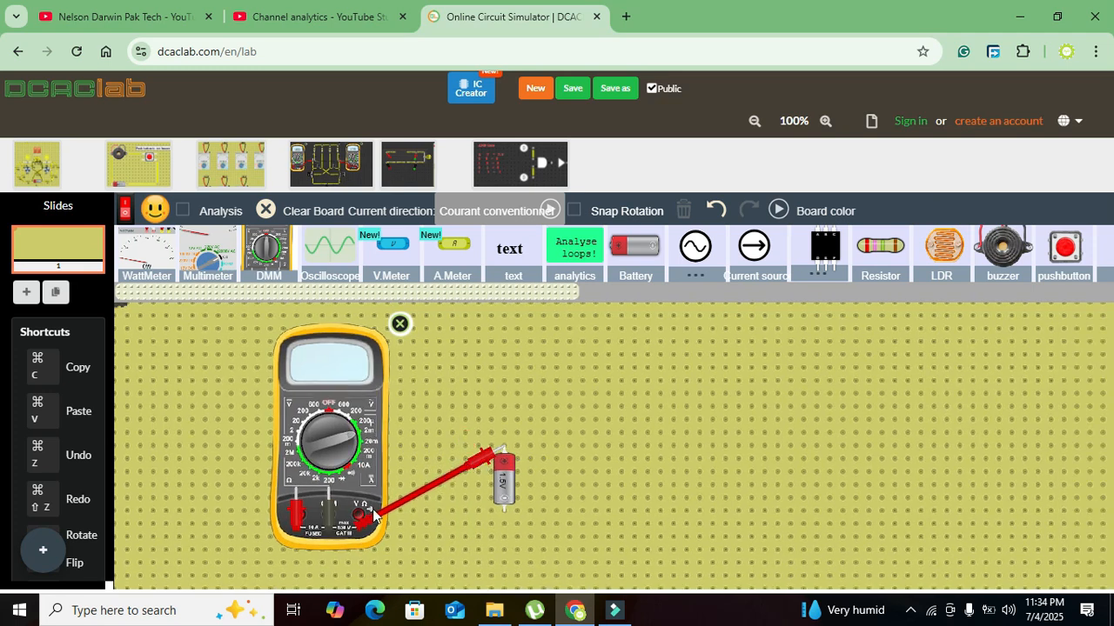
pyautogui.moveTo(332, 513); pyautogui.dragTo(505, 512)
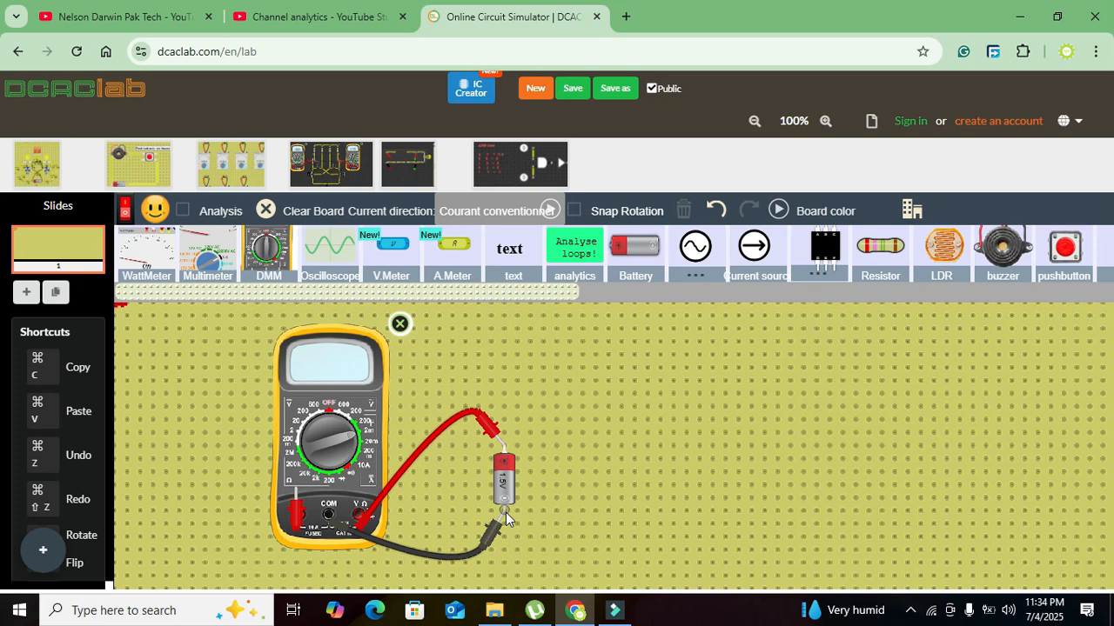
# - Turn the multimeter dial through the voltage ranges to measure the battery
pyautogui.click(339, 437)
pyautogui.moveTo(338, 431); pyautogui.dragTo(298, 428)
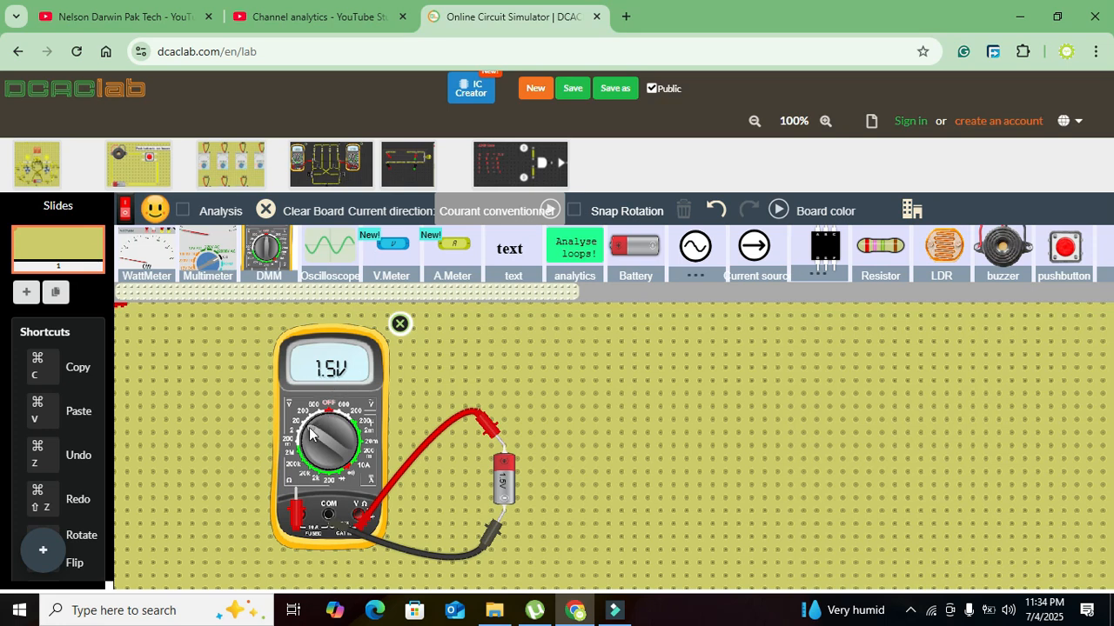
pyautogui.moveTo(305, 437); pyautogui.dragTo(317, 425)
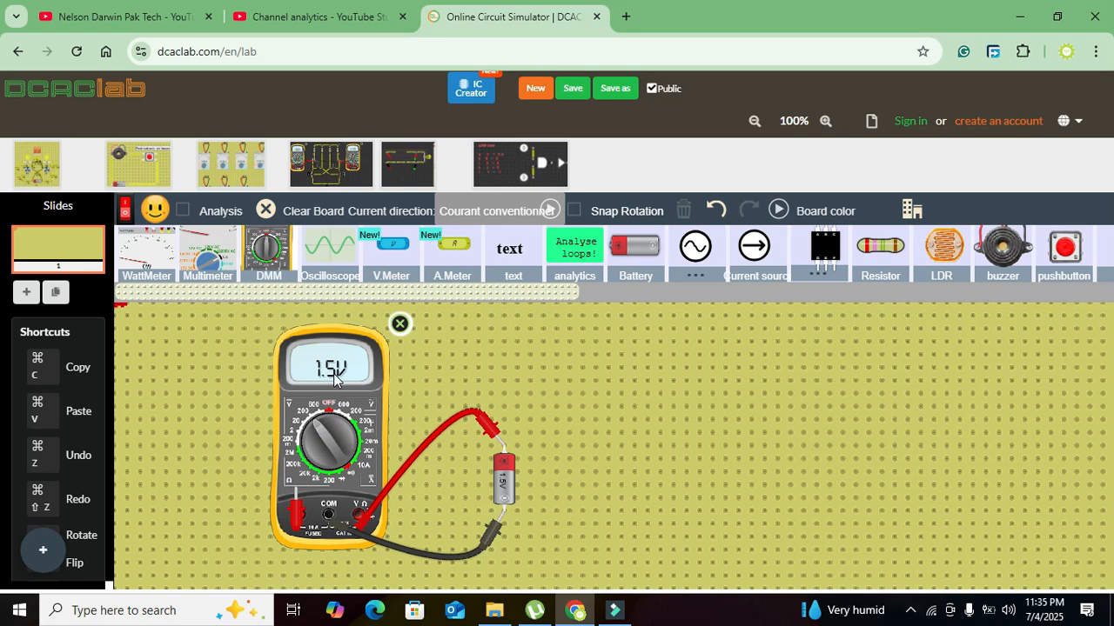
# - Delete the battery and place a resistor near the free multimeter probes
pyautogui.click(502, 481)
pyautogui.press('Delete')
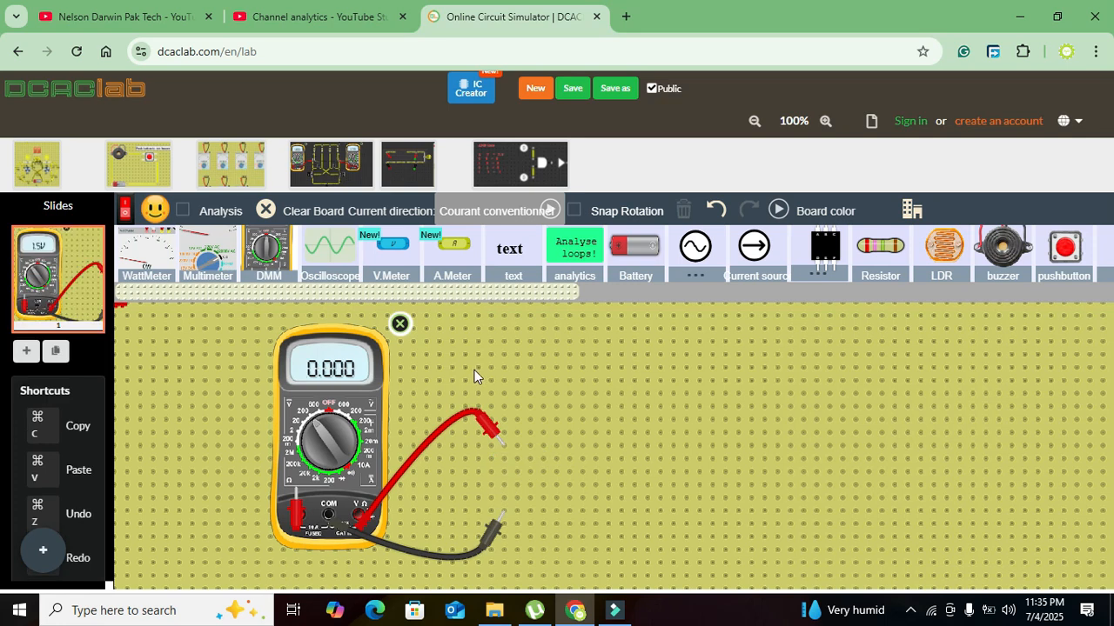
pyautogui.moveTo(587, 465); pyautogui.dragTo(583, 462)
# - Set the resistor's first color band to red (2)
pyautogui.click(616, 458)
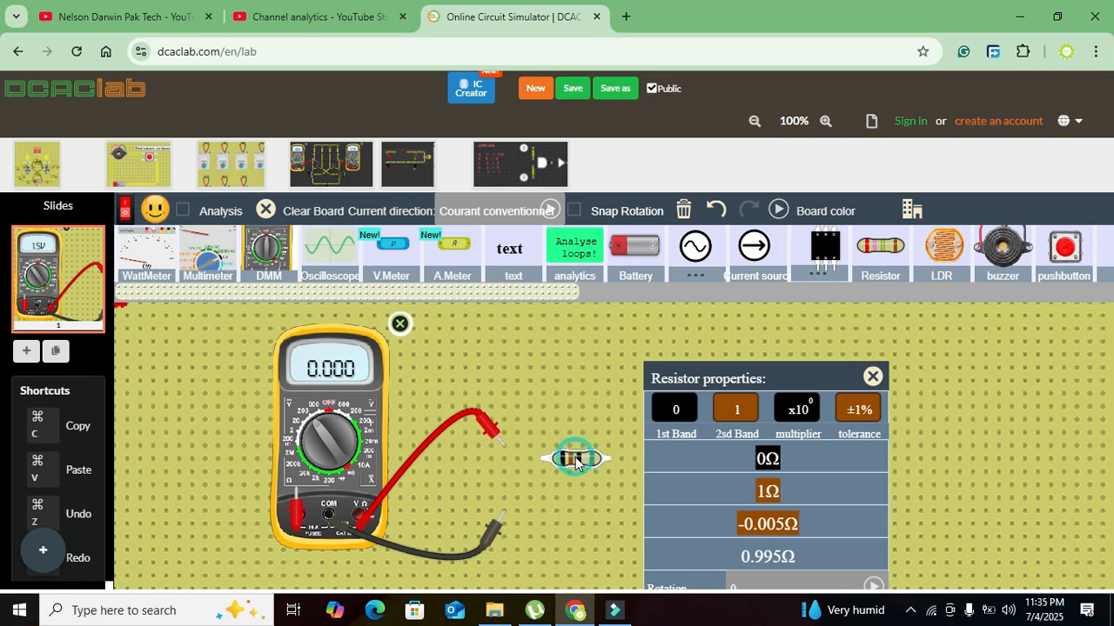
pyautogui.moveTo(774, 369); pyautogui.dragTo(765, 313)
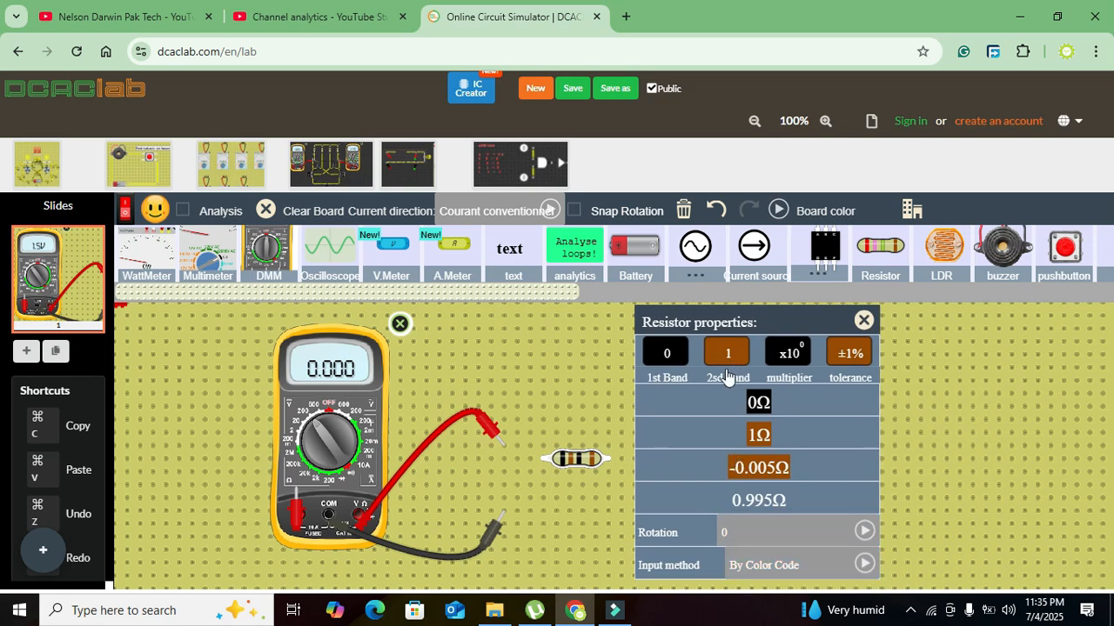
pyautogui.click(657, 361)
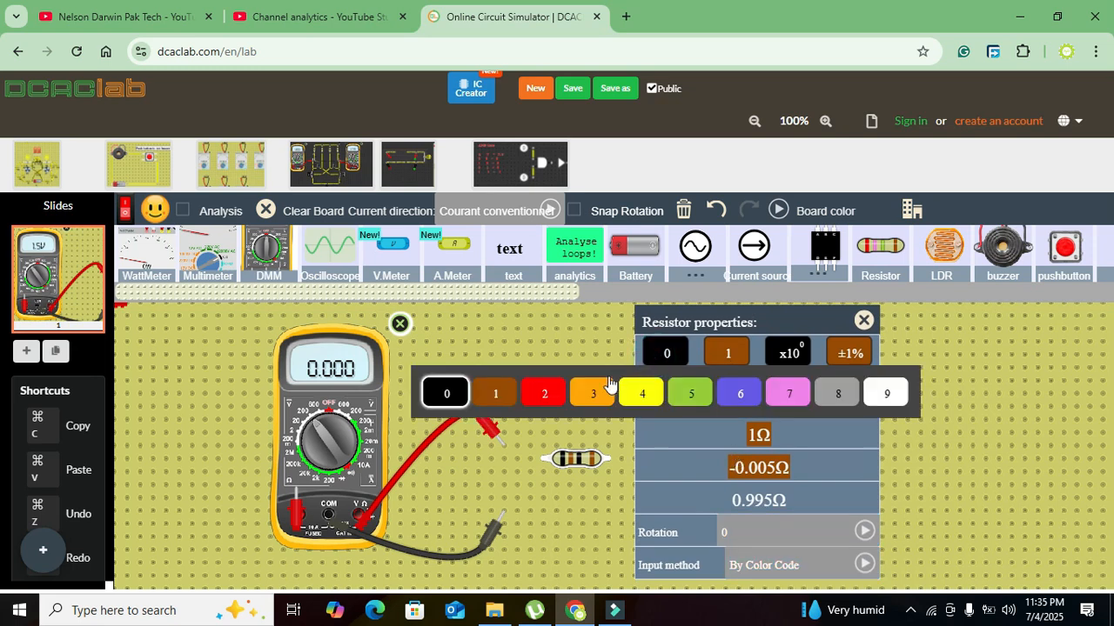
pyautogui.click(540, 393)
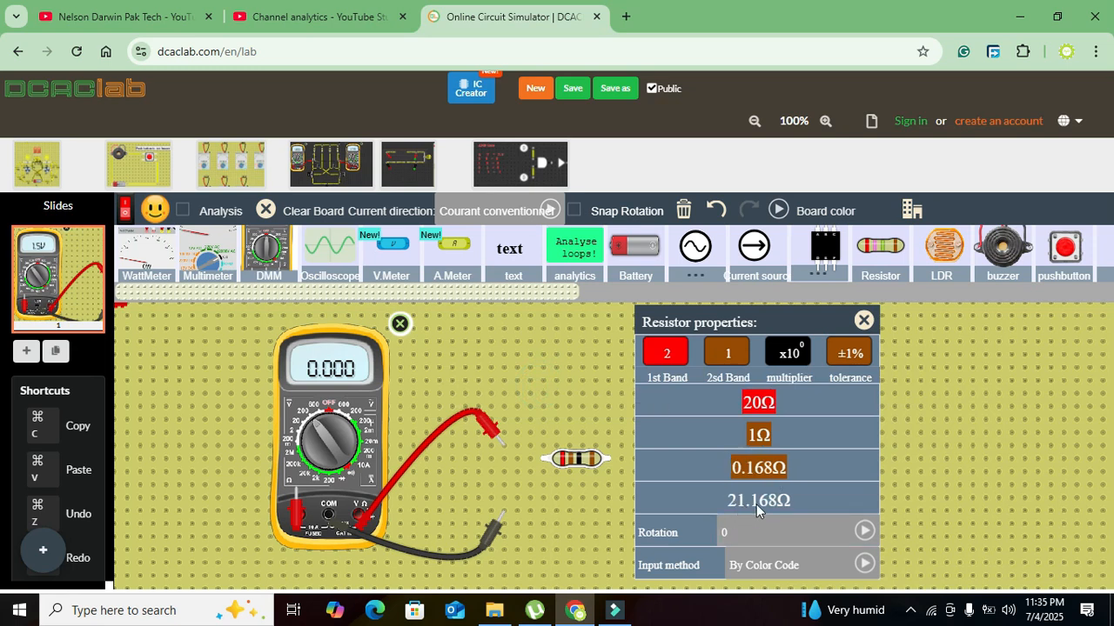
pyautogui.click(589, 412)
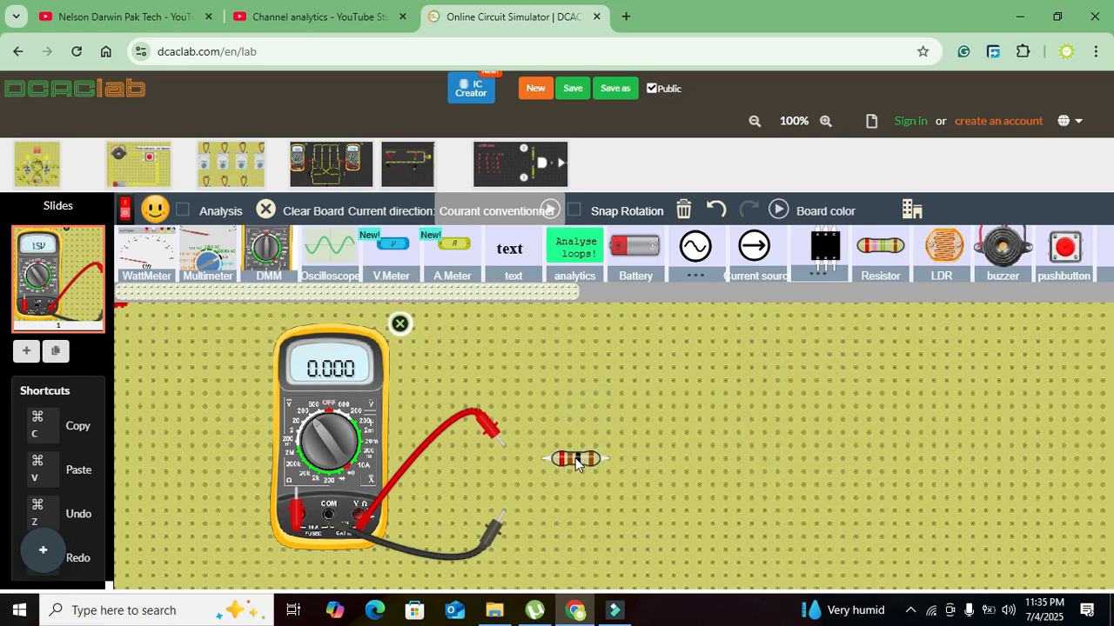
# - Connect both multimeter probes across the resistor and set the dial to the 200 Ω range
pyautogui.moveTo(576, 463); pyautogui.dragTo(534, 457)
pyautogui.moveTo(497, 531); pyautogui.dragTo(568, 448)
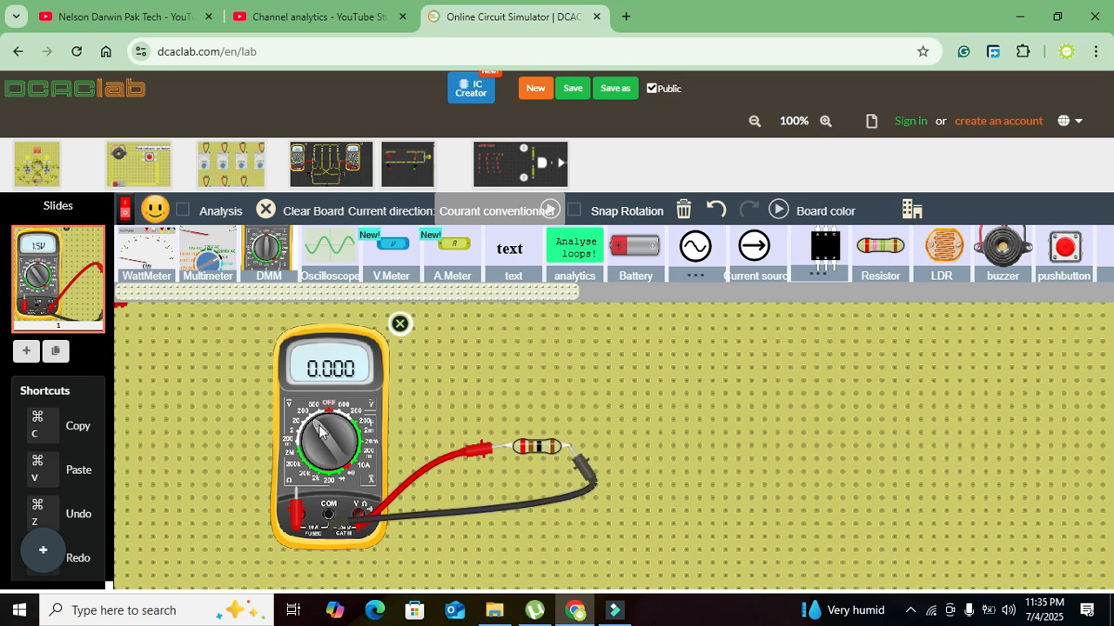
pyautogui.moveTo(320, 425); pyautogui.dragTo(352, 426)
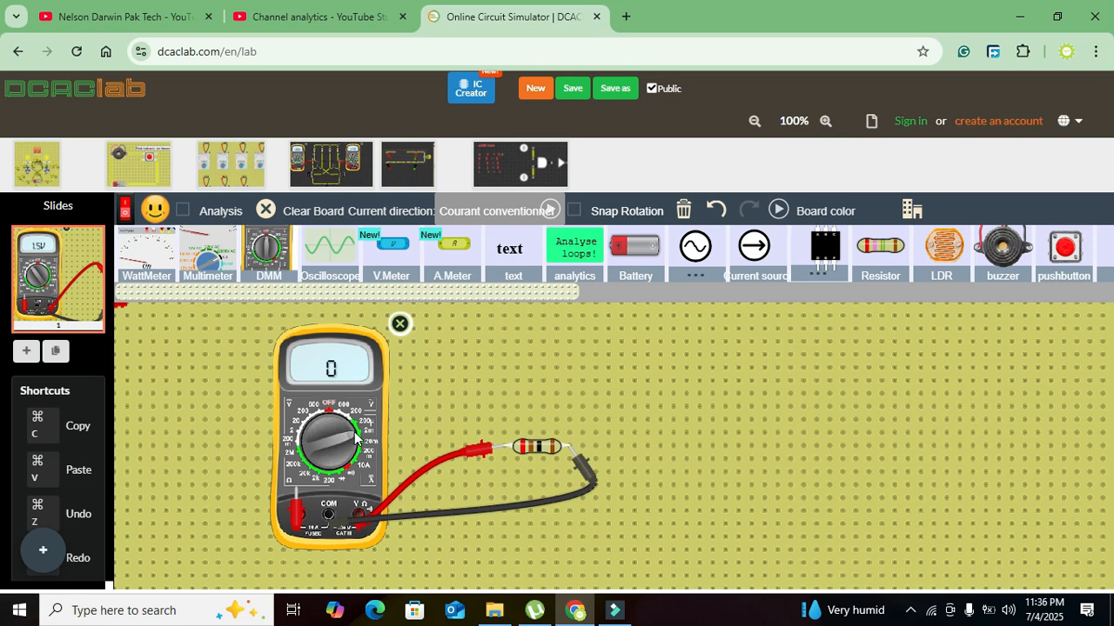
pyautogui.moveTo(355, 439); pyautogui.dragTo(329, 474)
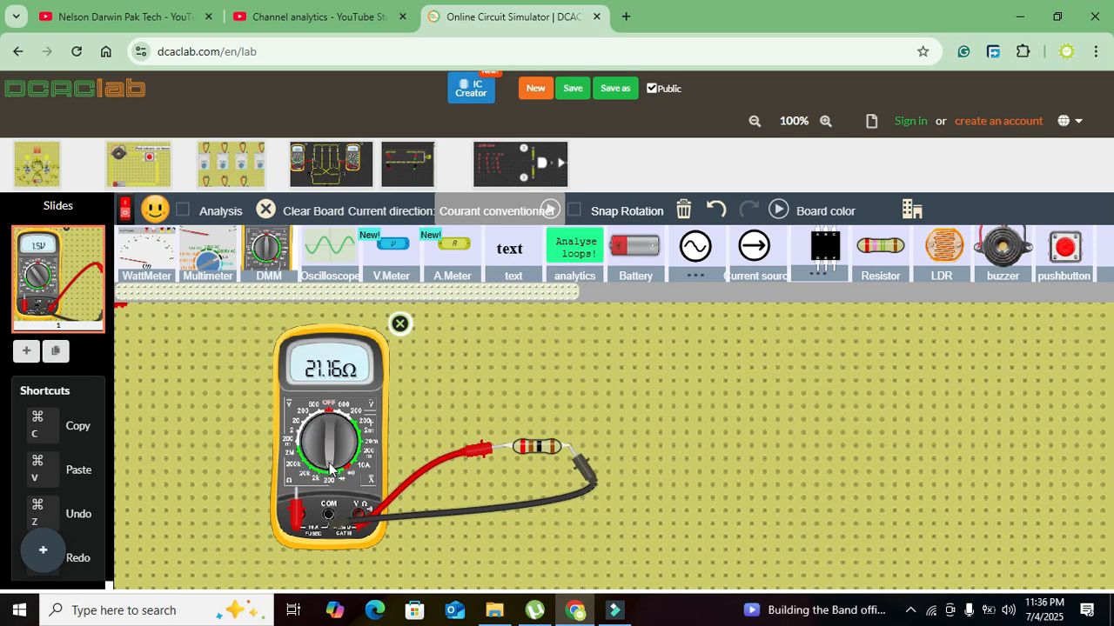
pyautogui.moveTo(329, 468)
pyautogui.mouseDown()
pyautogui.moveTo(304, 467)
pyautogui.moveTo(328, 475)
pyautogui.mouseUp()
# - Change the resistor's first color band to green (5)
pyautogui.click(543, 447)
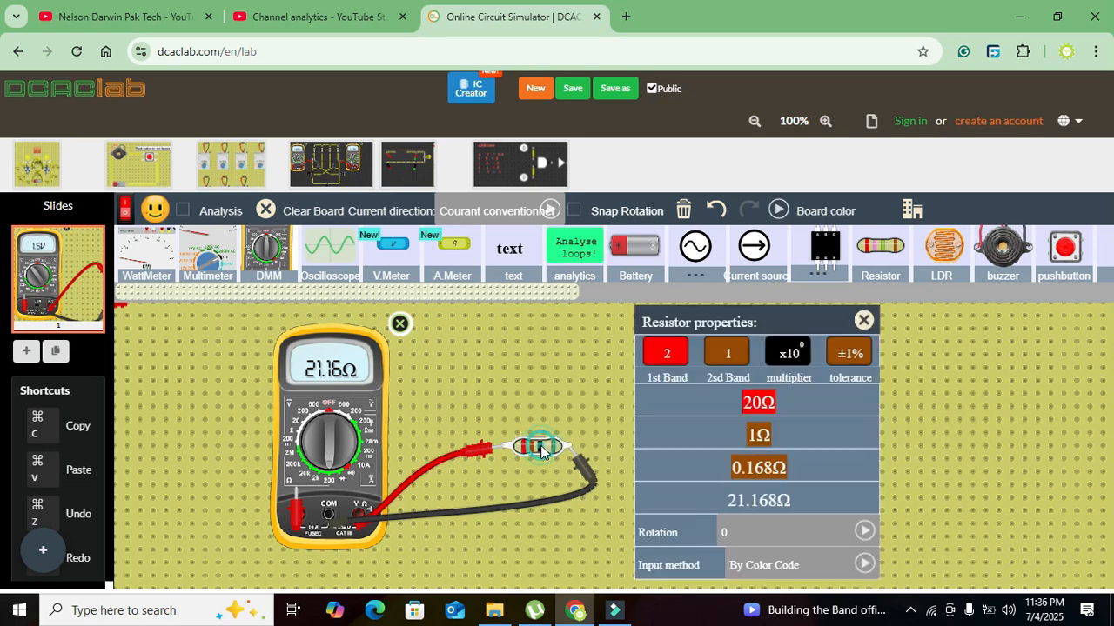
pyautogui.click(679, 358)
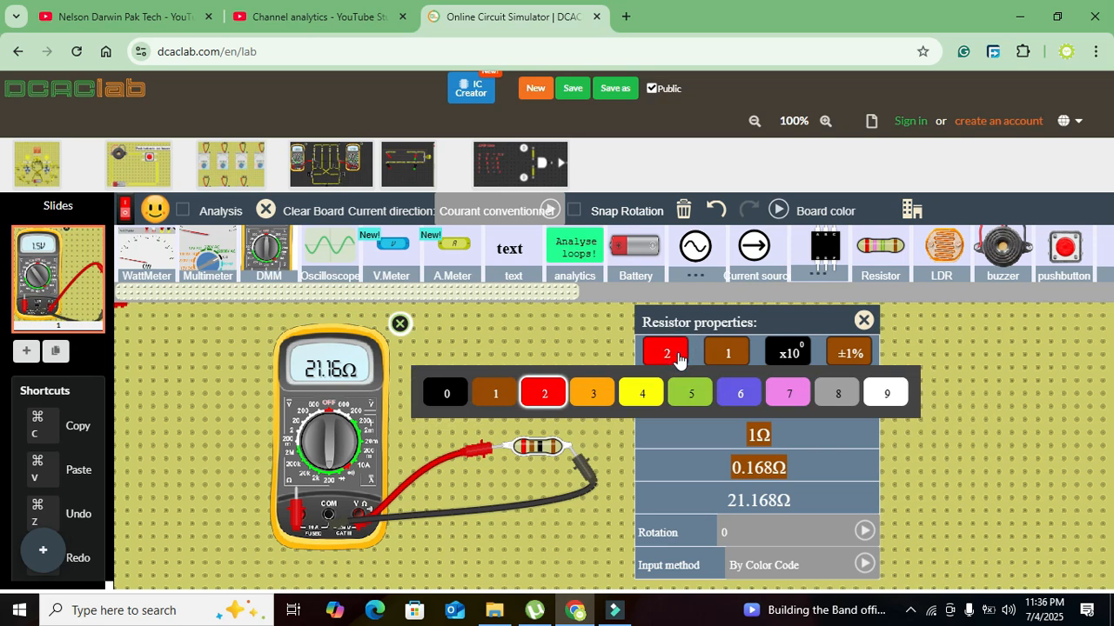
pyautogui.click(685, 397)
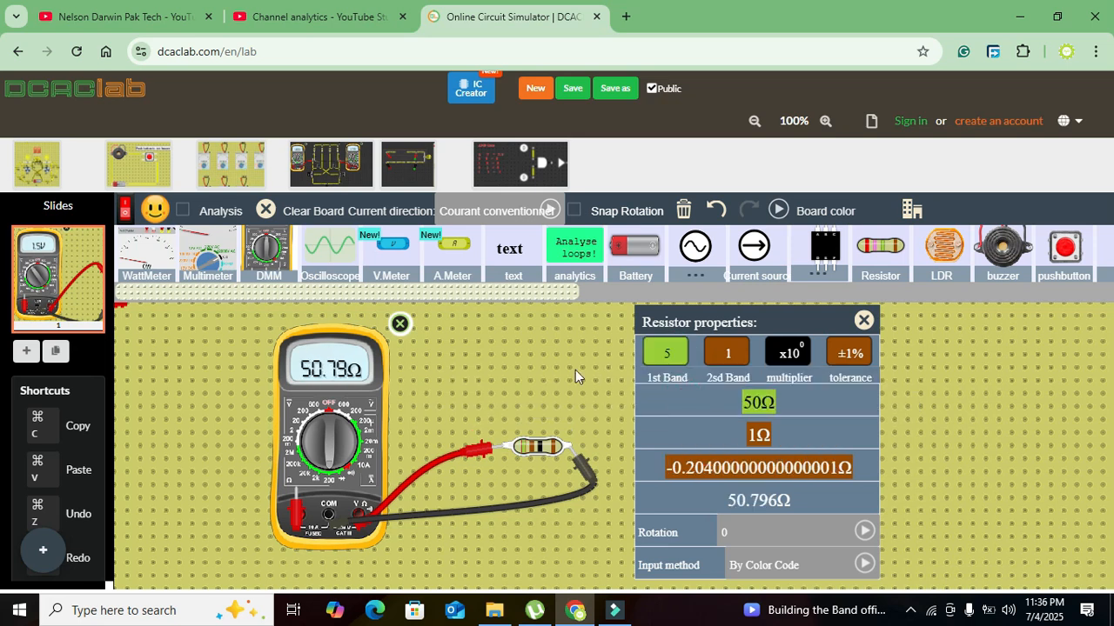
pyautogui.click(864, 321)
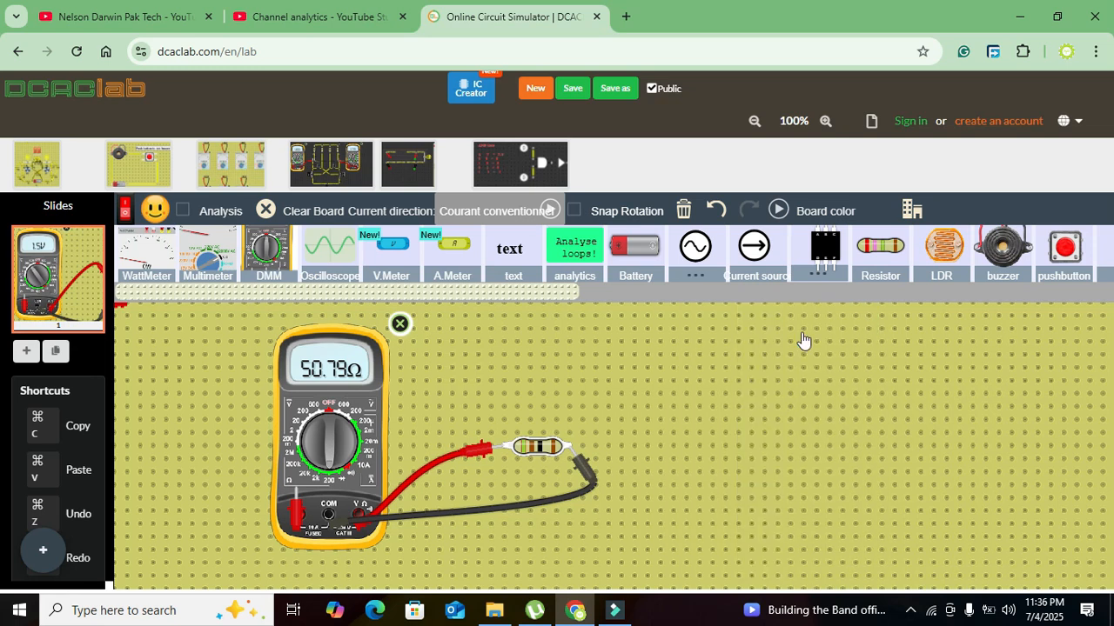
# - Set the resistor's multiplier band to red (x10²)
pyautogui.click(532, 449)
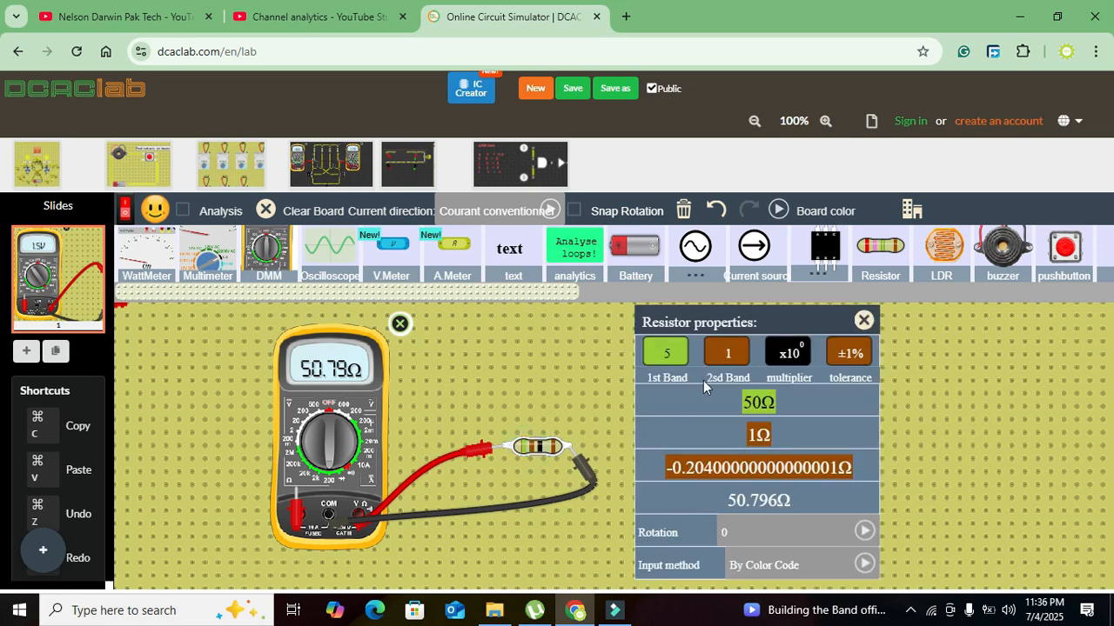
pyautogui.click(790, 357)
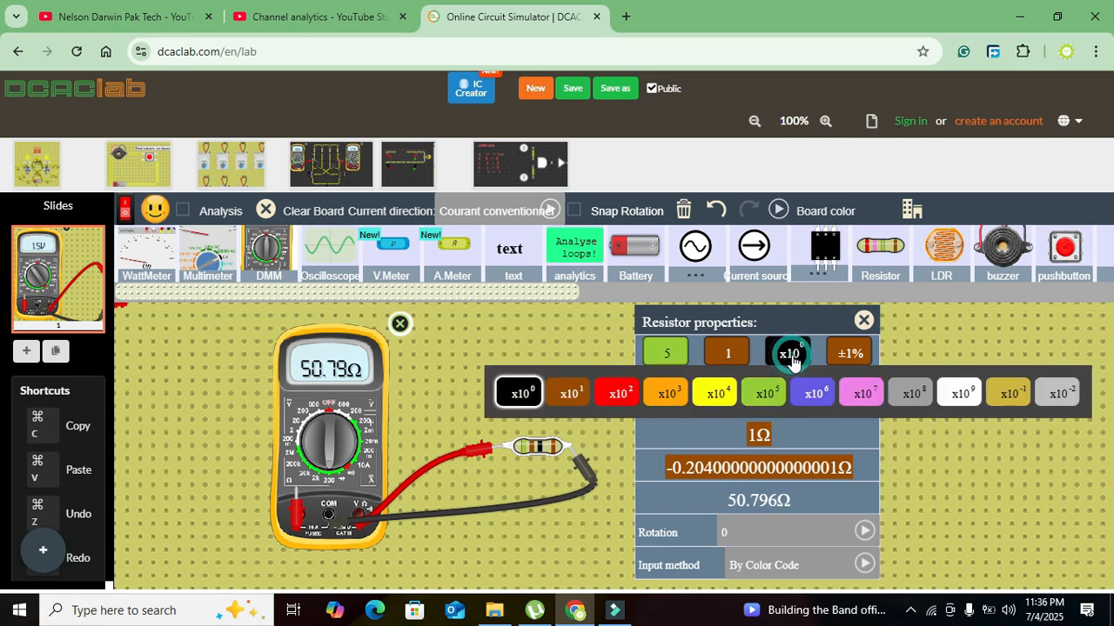
pyautogui.click(615, 394)
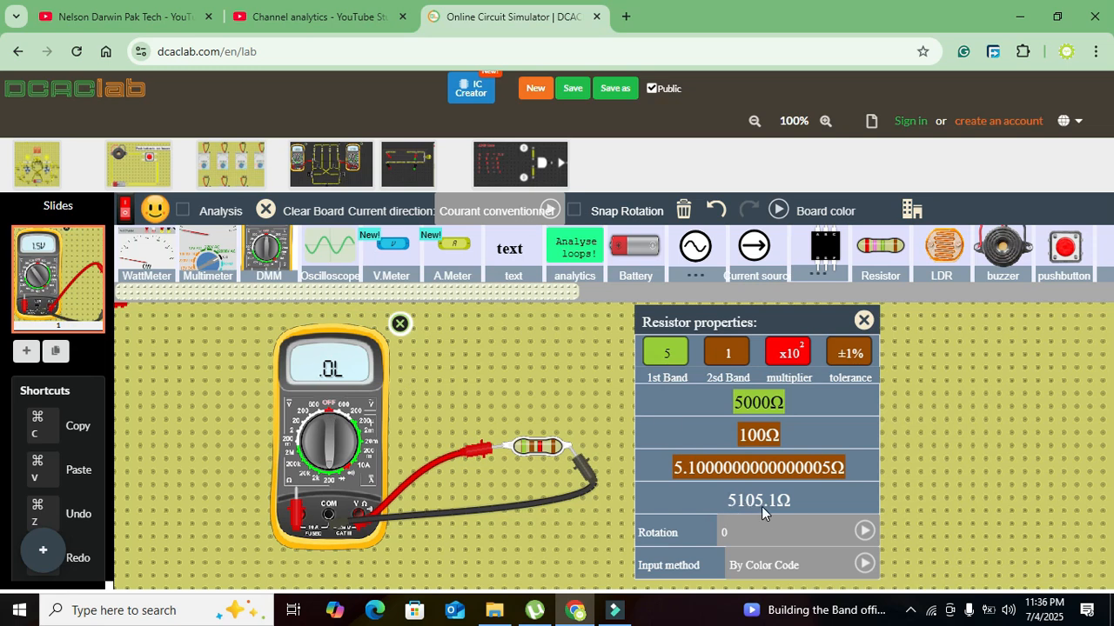
# - Measure the resistor on the multimeter's higher resistance ranges, ending with the dial on 2M
pyautogui.click(329, 470)
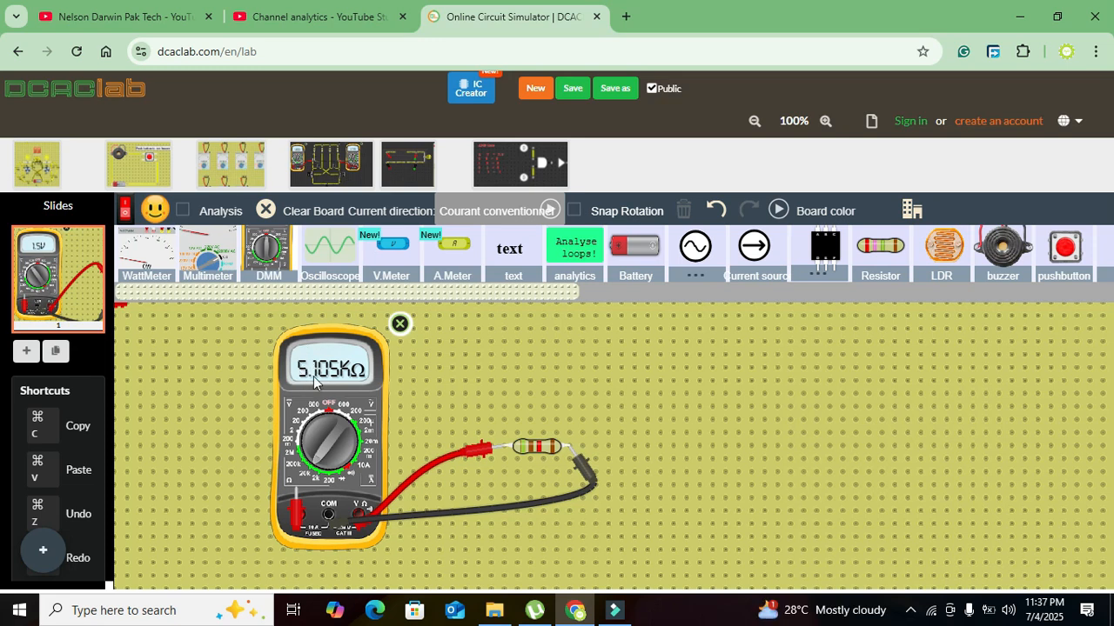
pyautogui.click(311, 463)
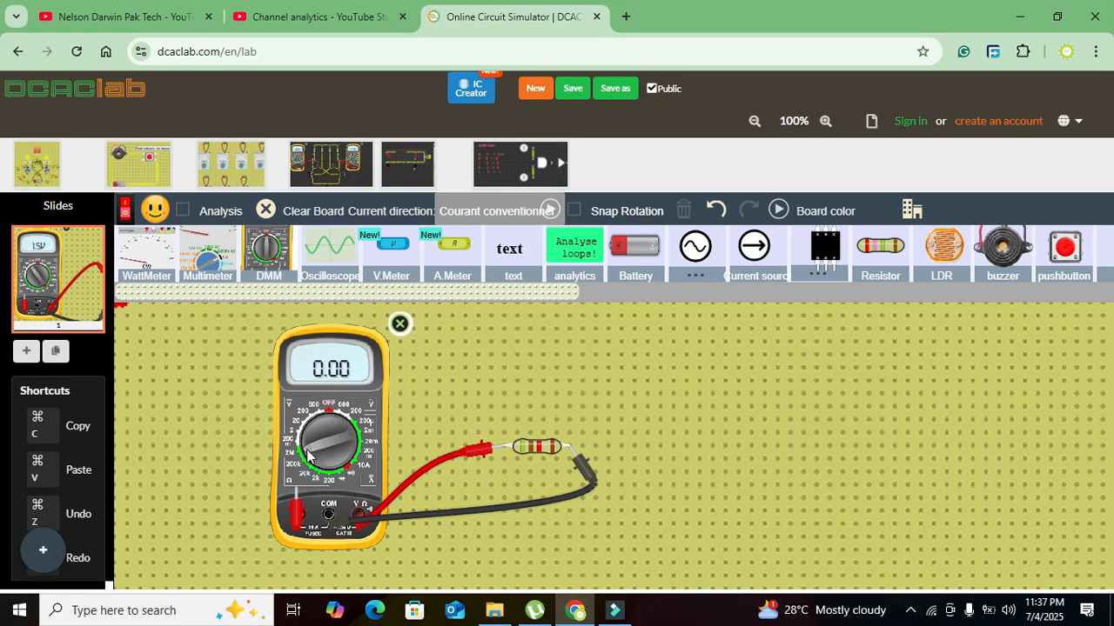
pyautogui.click(310, 464)
pyautogui.click(310, 464)
pyautogui.click(330, 469)
pyautogui.click(329, 470)
pyautogui.click(319, 465)
pyautogui.click(310, 462)
pyautogui.click(305, 460)
pyautogui.click(304, 459)
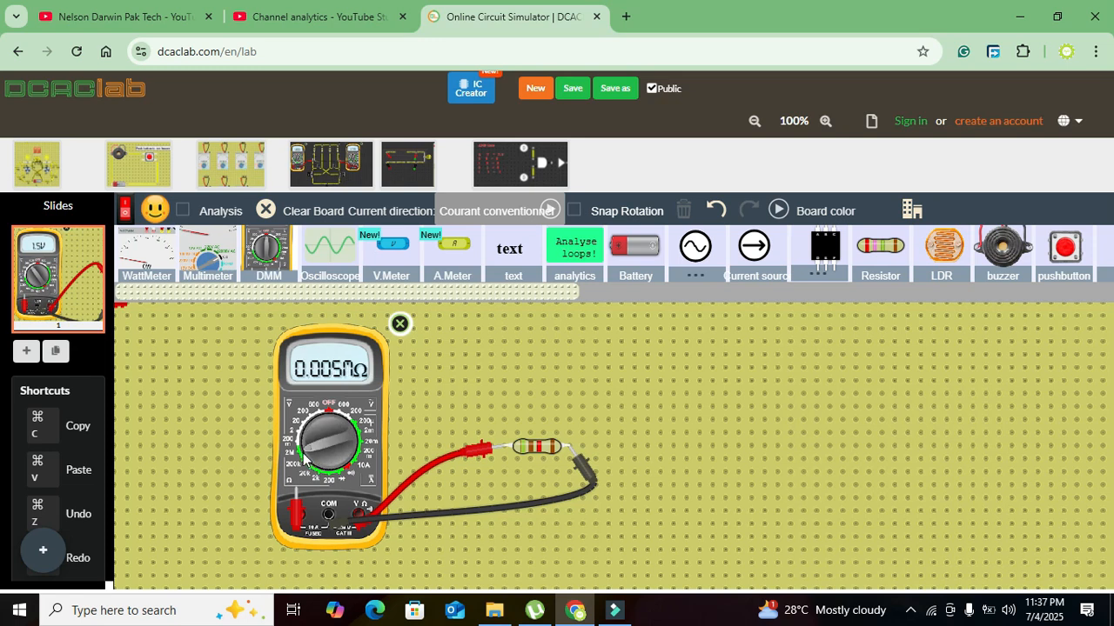
# - Delete the resistor and spread the multimeter's two probes apart on the board
pyautogui.click(537, 454)
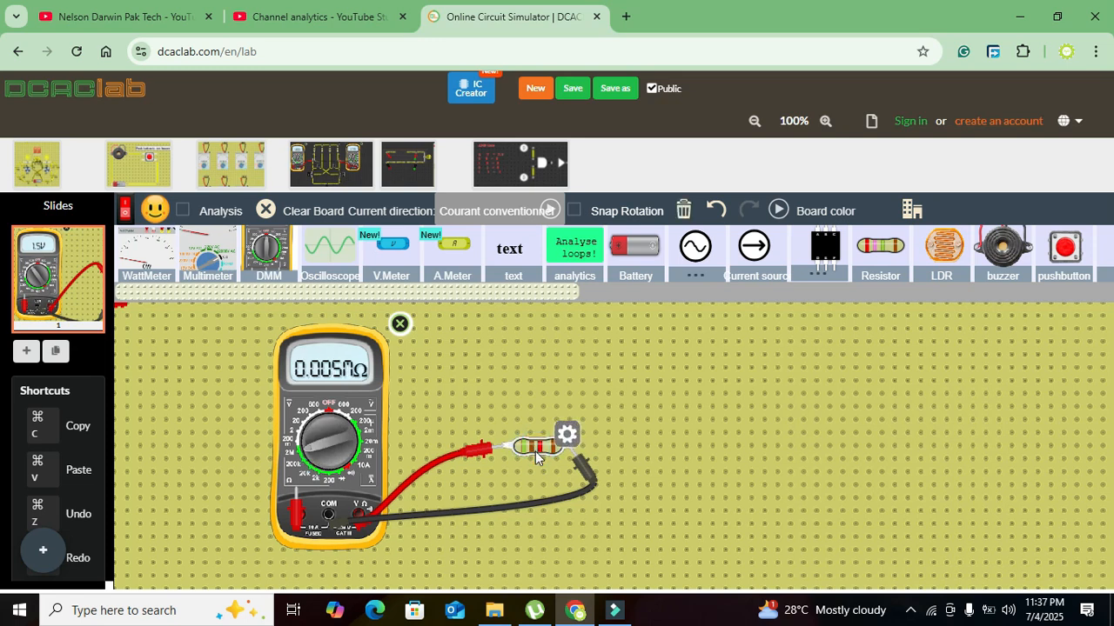
pyautogui.press('Delete')
pyautogui.moveTo(581, 458); pyautogui.dragTo(457, 513)
pyautogui.moveTo(384, 511); pyautogui.dragTo(534, 560)
pyautogui.scroll(-2, 535, 563)
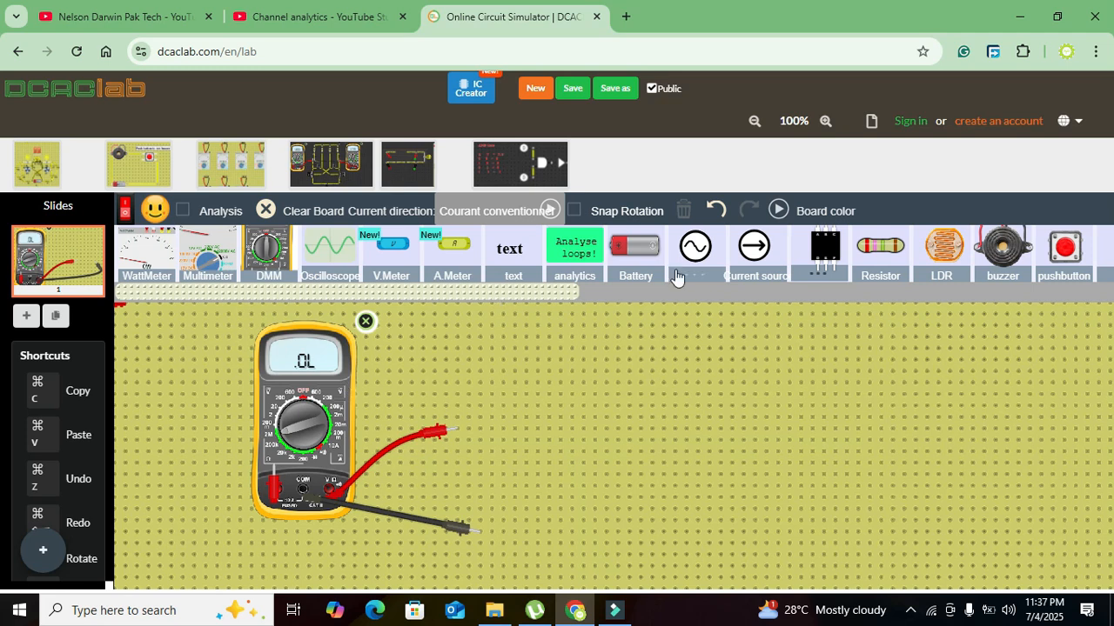
# - Wire a 1.5 V battery and a lamp in series between the red and black multimeter probes
pyautogui.click(638, 246)
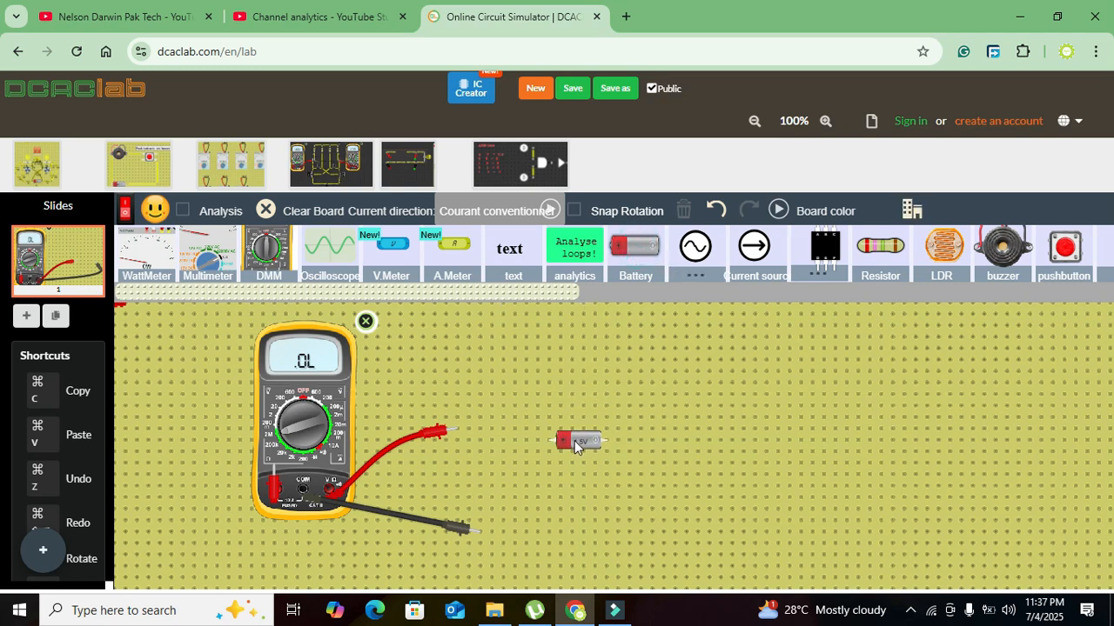
pyautogui.moveTo(538, 430); pyautogui.dragTo(498, 435)
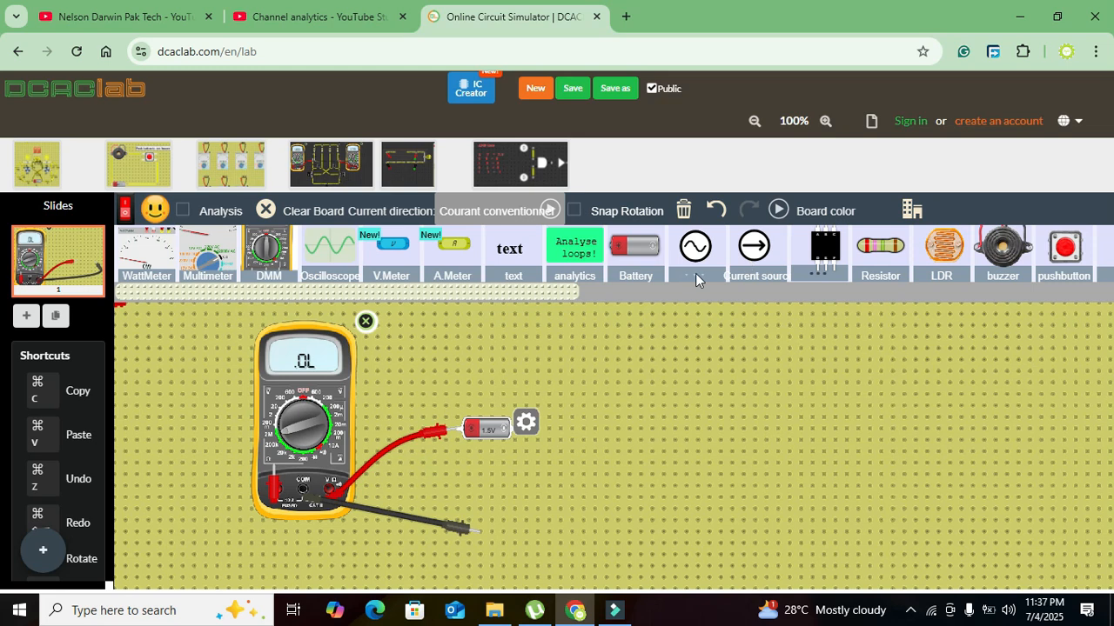
pyautogui.moveTo(567, 290); pyautogui.dragTo(866, 272)
pyautogui.moveTo(919, 247); pyautogui.dragTo(595, 432)
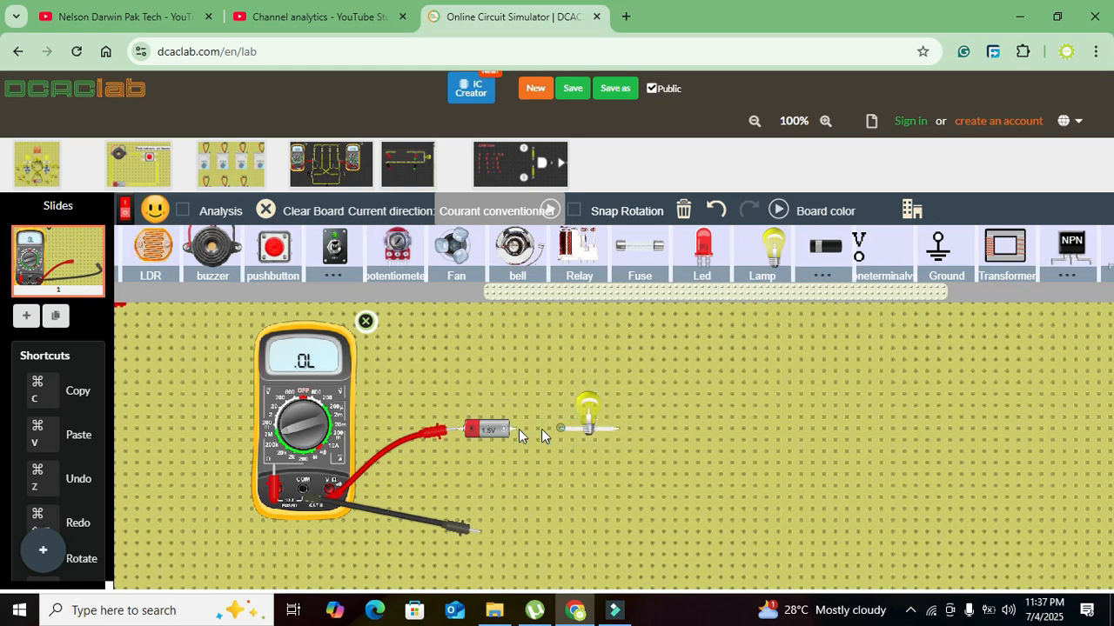
pyautogui.moveTo(619, 428)
pyautogui.mouseDown()
pyautogui.moveTo(660, 445)
pyautogui.moveTo(622, 503)
pyautogui.moveTo(617, 535)
pyautogui.moveTo(482, 535)
pyautogui.mouseUp()
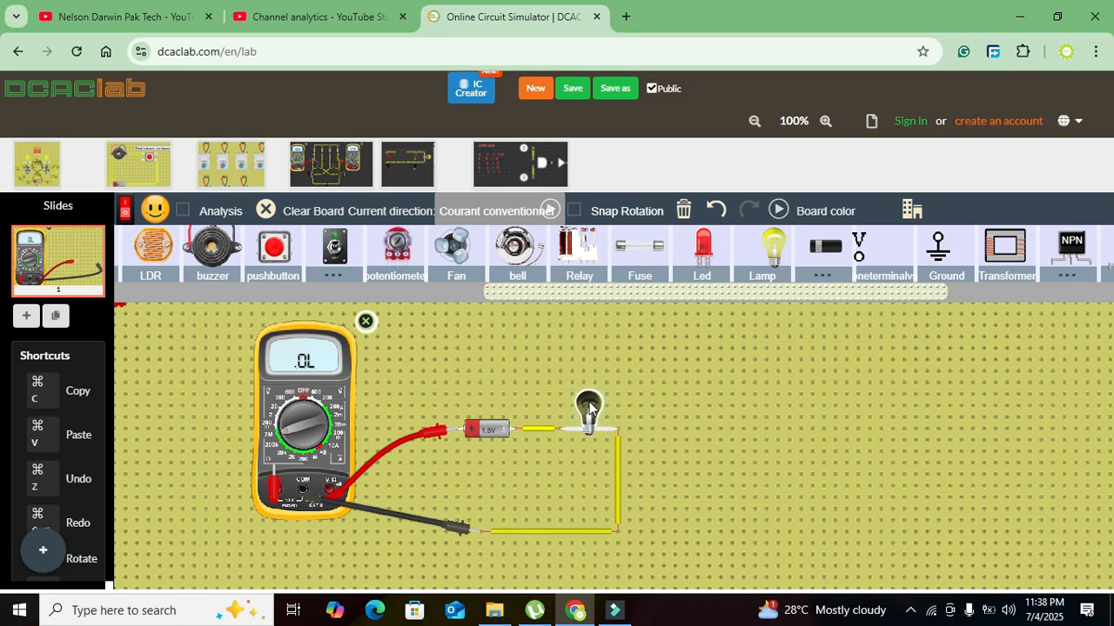
# - Pull the burnt-out lamp out of the circuit and delete it
pyautogui.rightClick(589, 405)
pyautogui.click(589, 403)
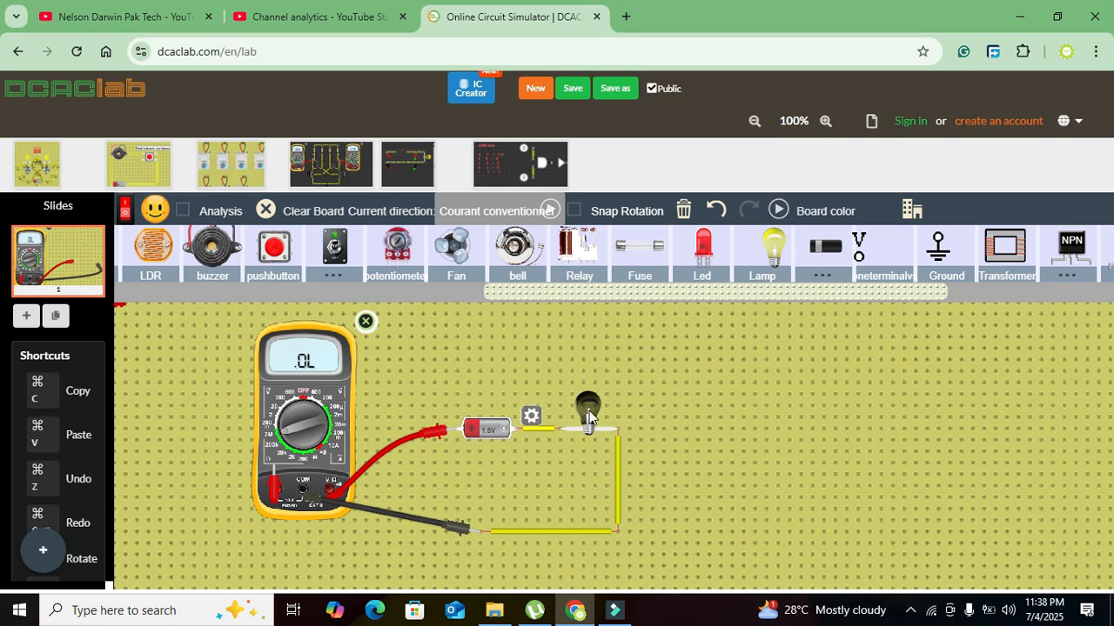
pyautogui.moveTo(598, 428); pyautogui.dragTo(596, 387)
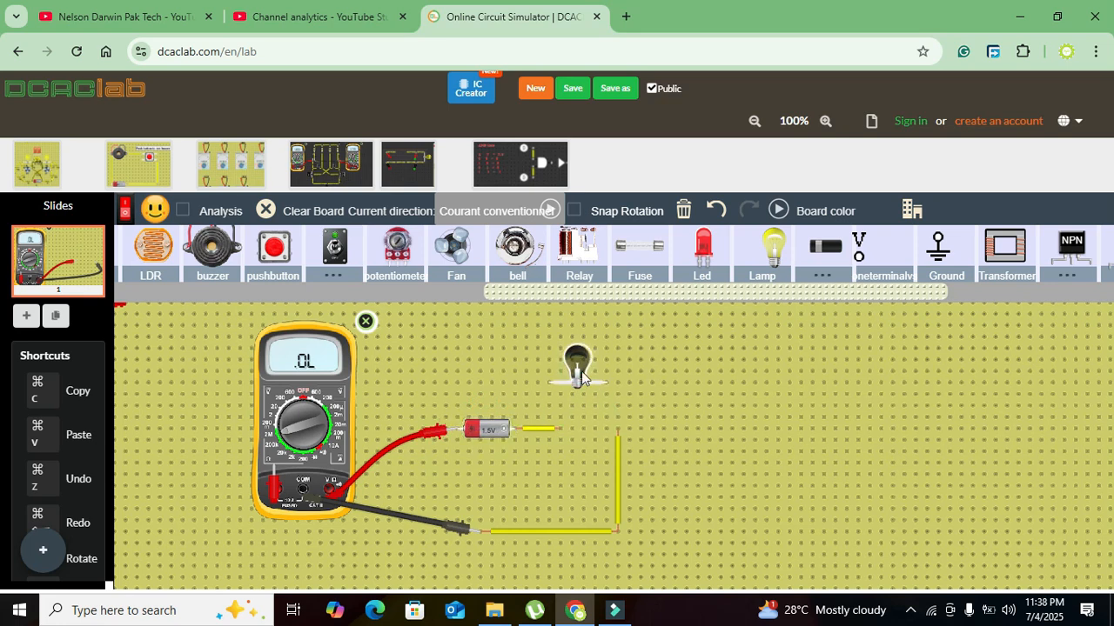
pyautogui.press('Delete')
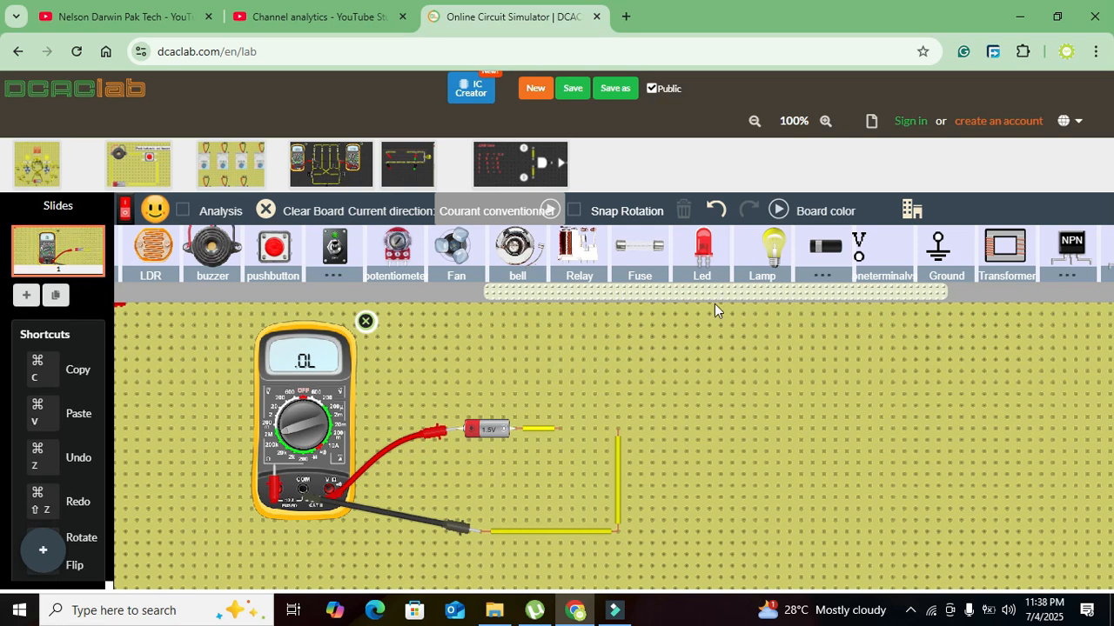
# - Place a new lamp at the end of the battery's wire and set its color to orange
pyautogui.moveTo(599, 423); pyautogui.dragTo(588, 426)
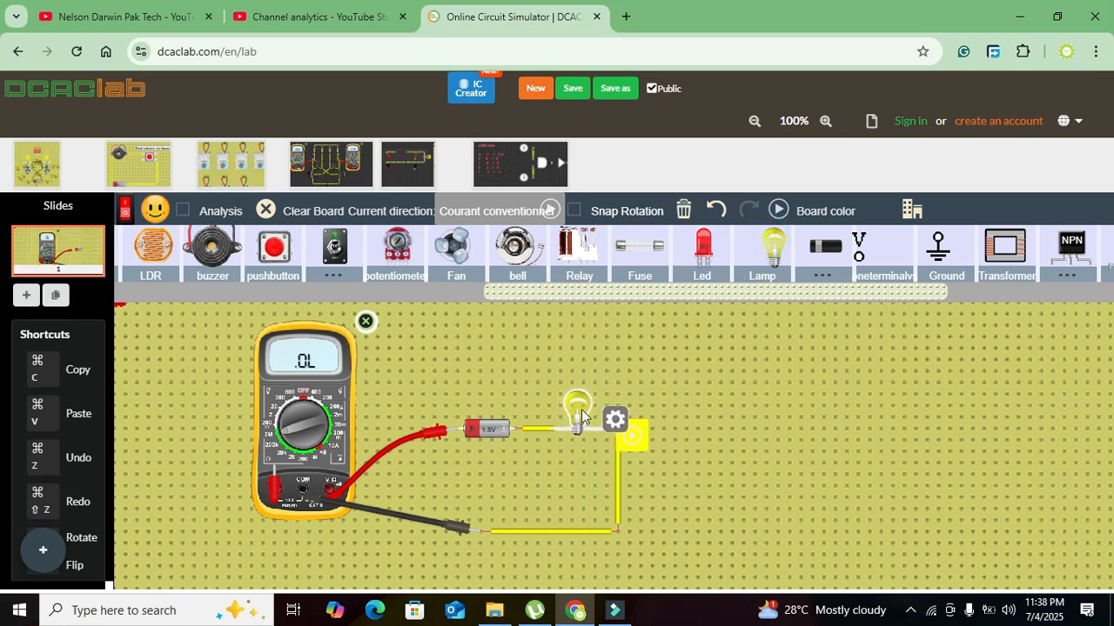
pyautogui.doubleClick(581, 410)
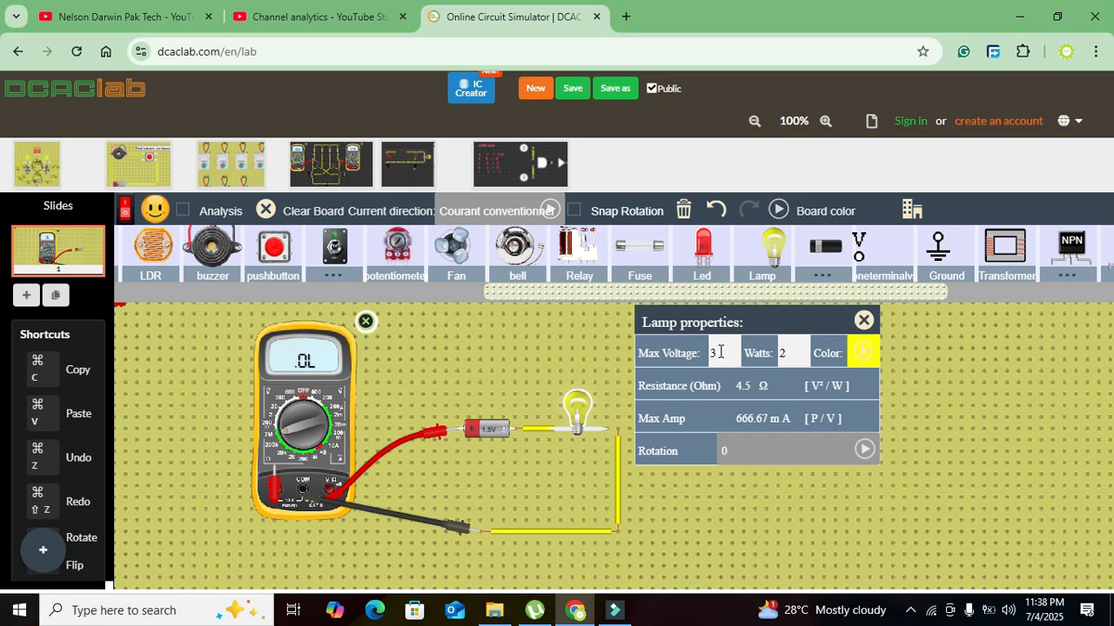
pyautogui.click(721, 352)
pyautogui.click(863, 353)
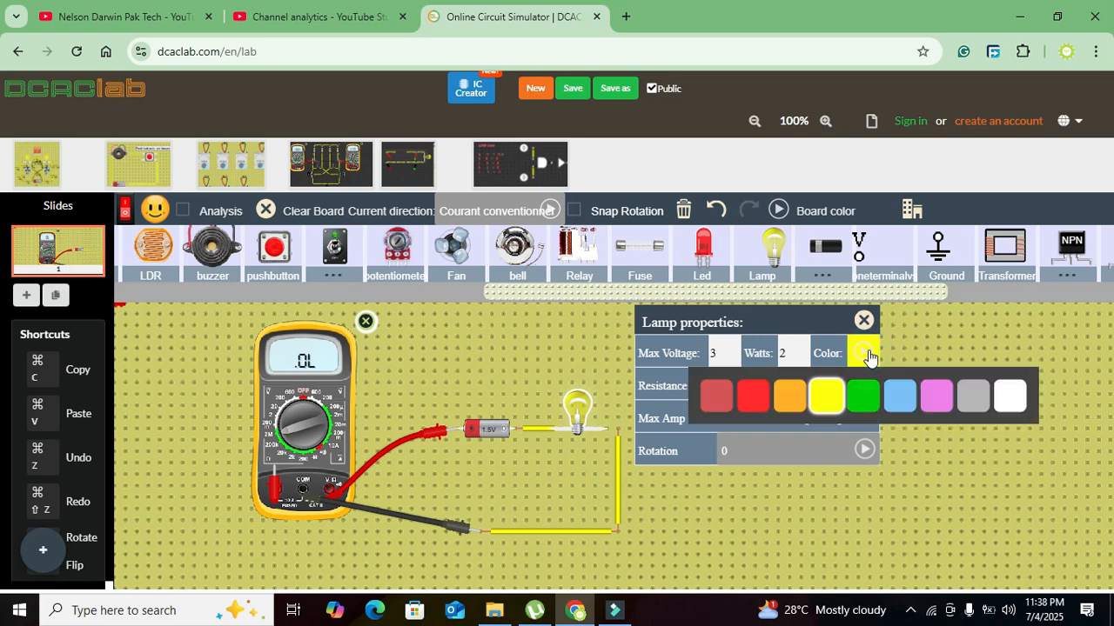
pyautogui.click(785, 400)
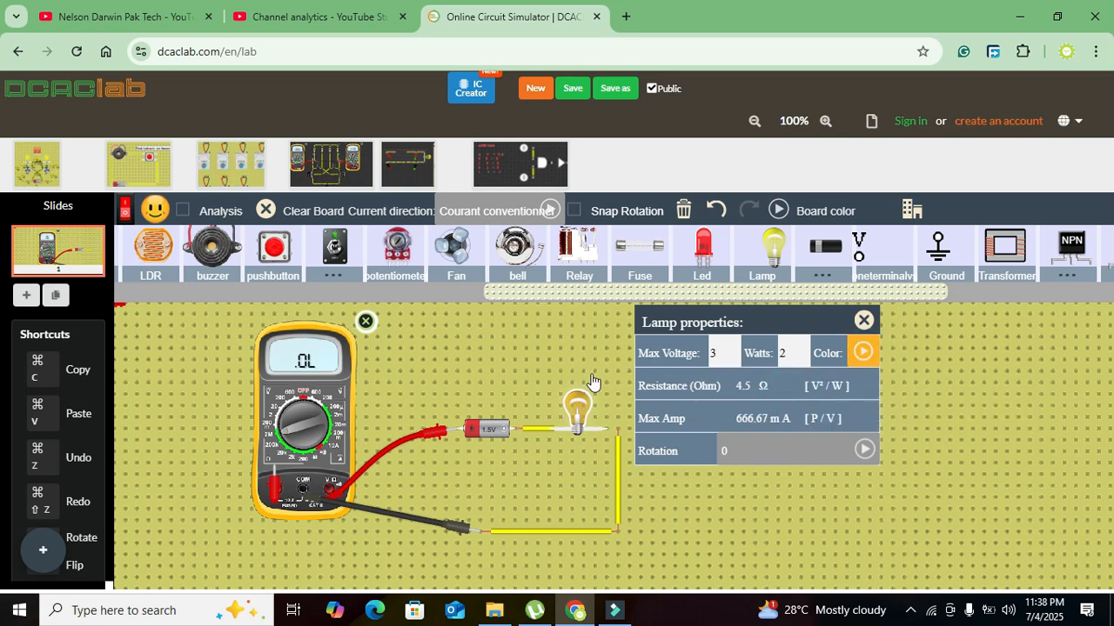
pyautogui.click(591, 376)
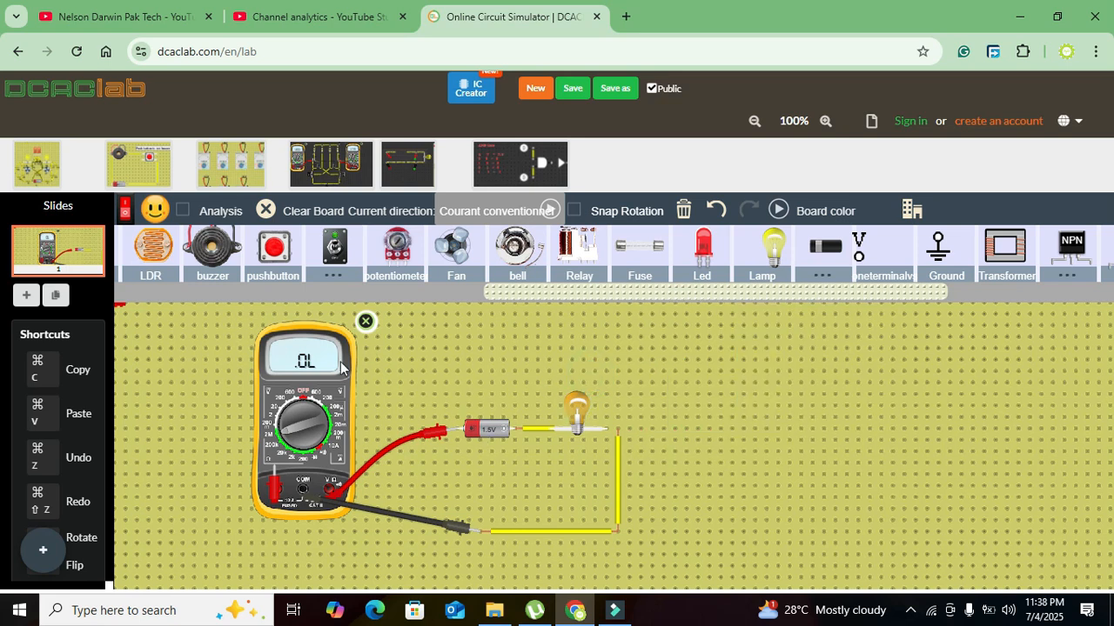
# - Turn the multimeter dial from the resistance ranges to the current ranges
pyautogui.moveTo(287, 432); pyautogui.dragTo(335, 426)
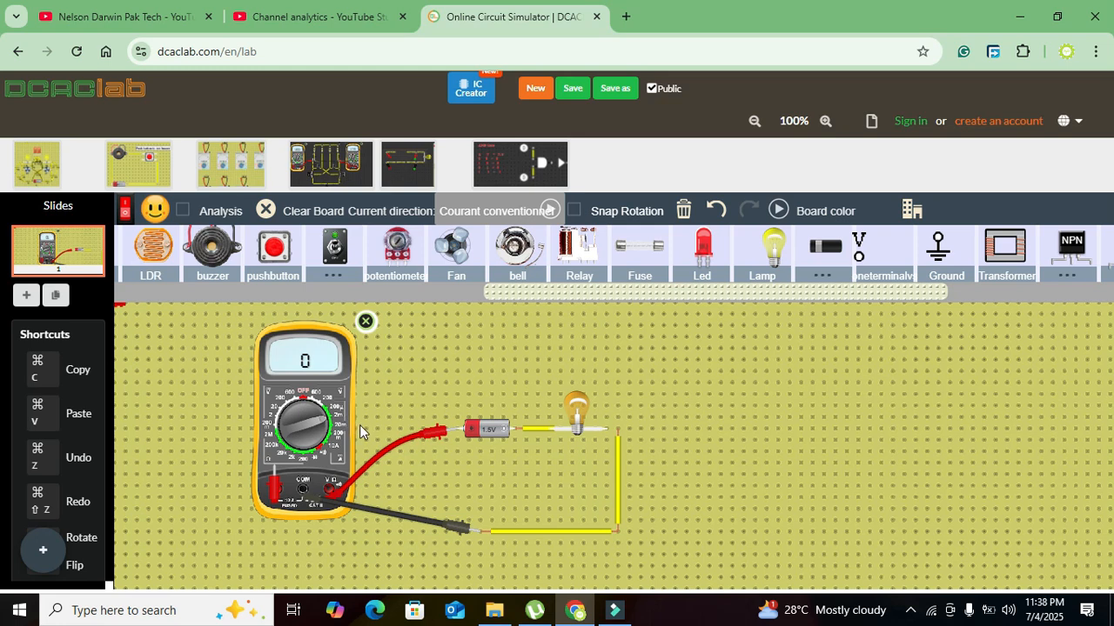
pyautogui.moveTo(320, 424); pyautogui.dragTo(322, 437)
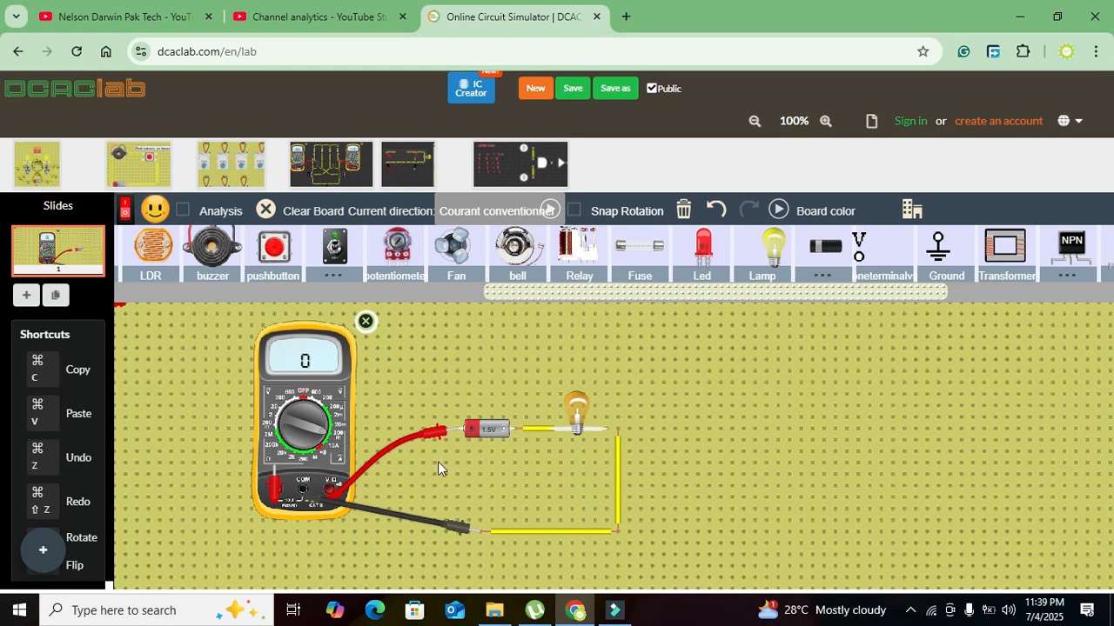
# - Attach the loose end of the vertical wire to the lamp's free terminal and restart the simulation
pyautogui.moveTo(617, 431); pyautogui.dragTo(608, 429)
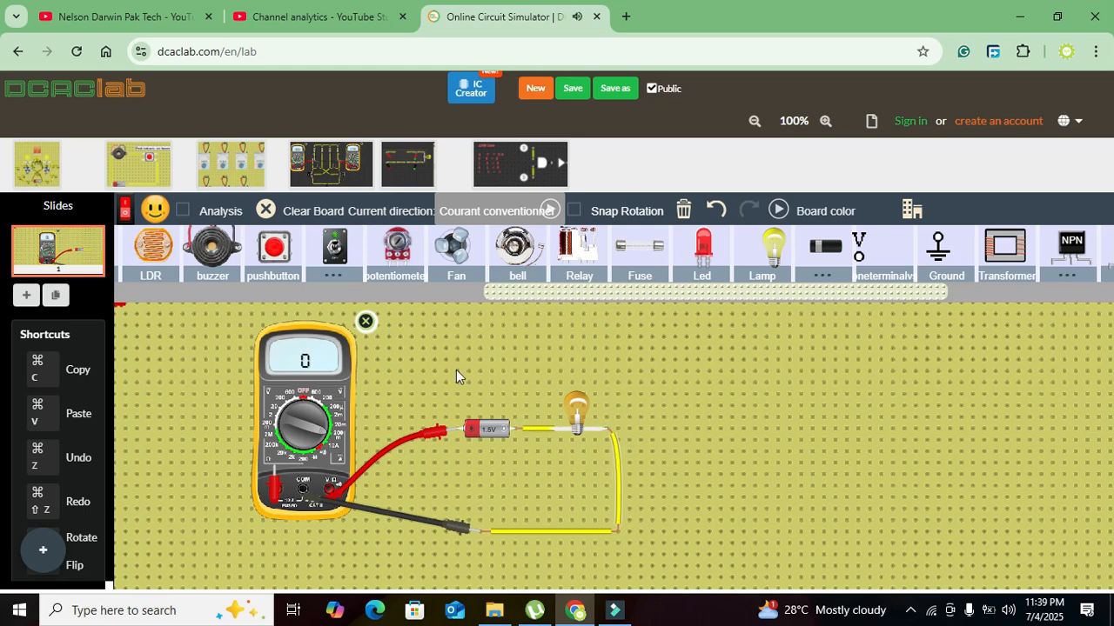
pyautogui.click(125, 217)
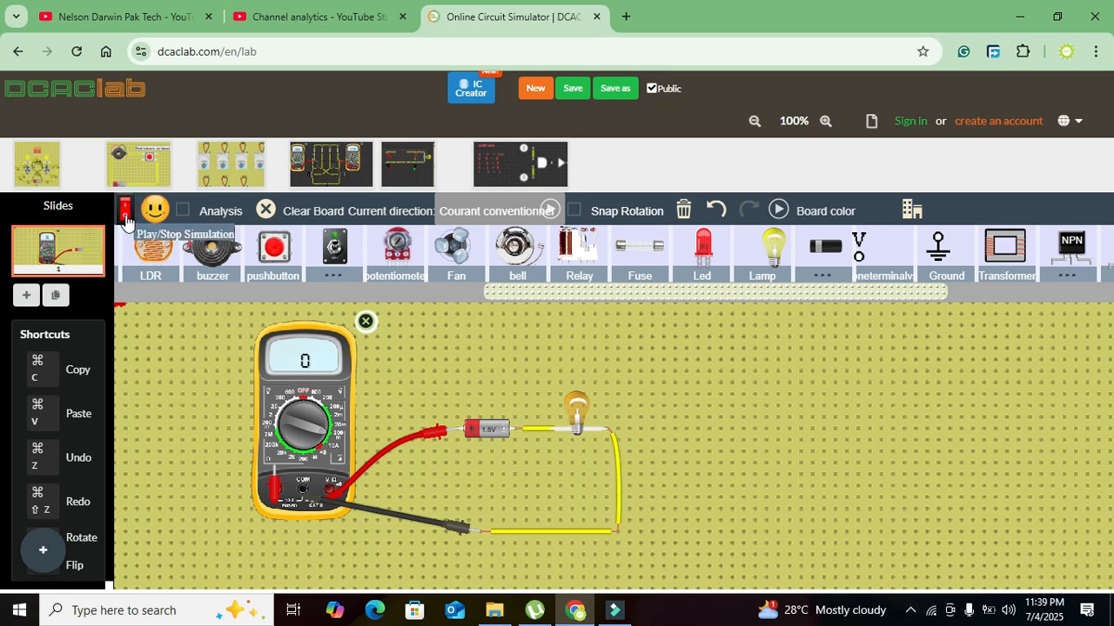
pyautogui.click(123, 202)
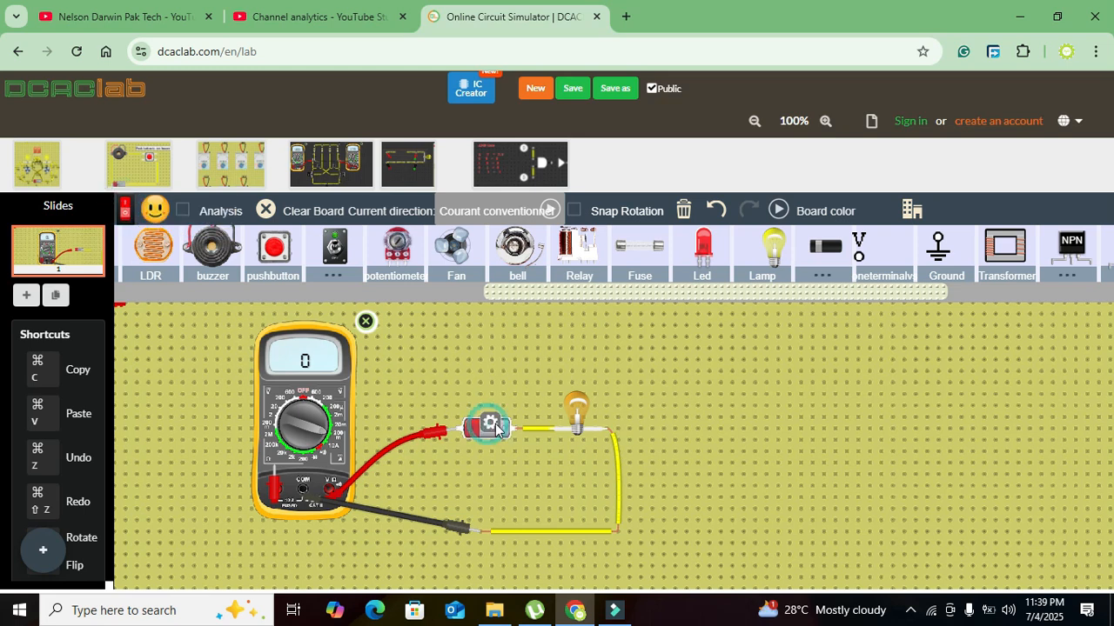
# - Set the lamp's maximum voltage to 1.5 V
pyautogui.click(577, 418)
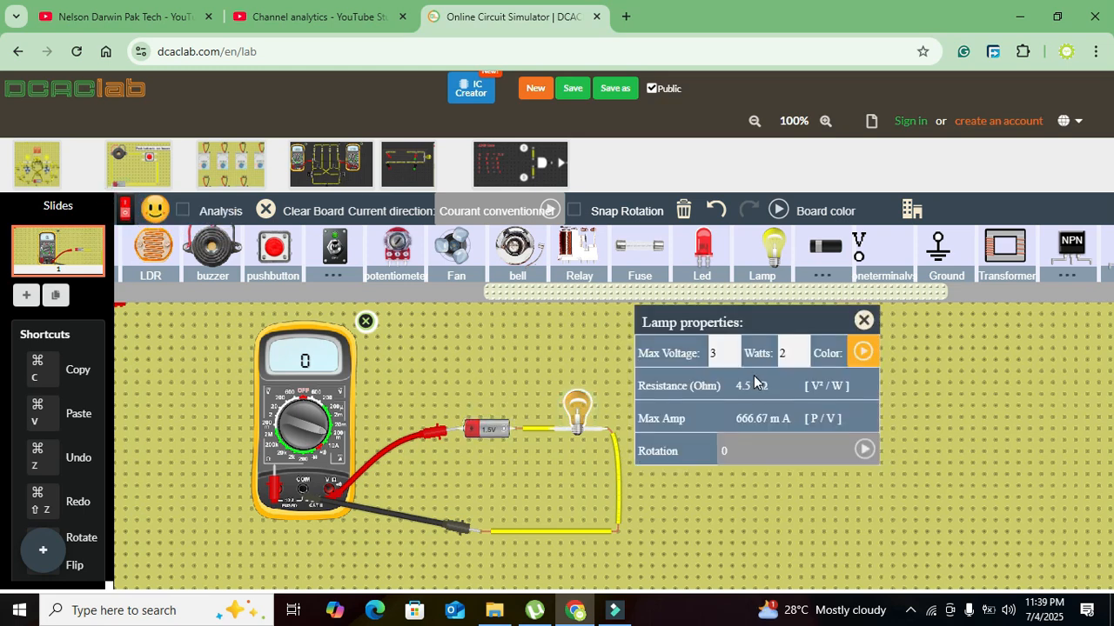
pyautogui.doubleClick(713, 351)
pyautogui.write('15')
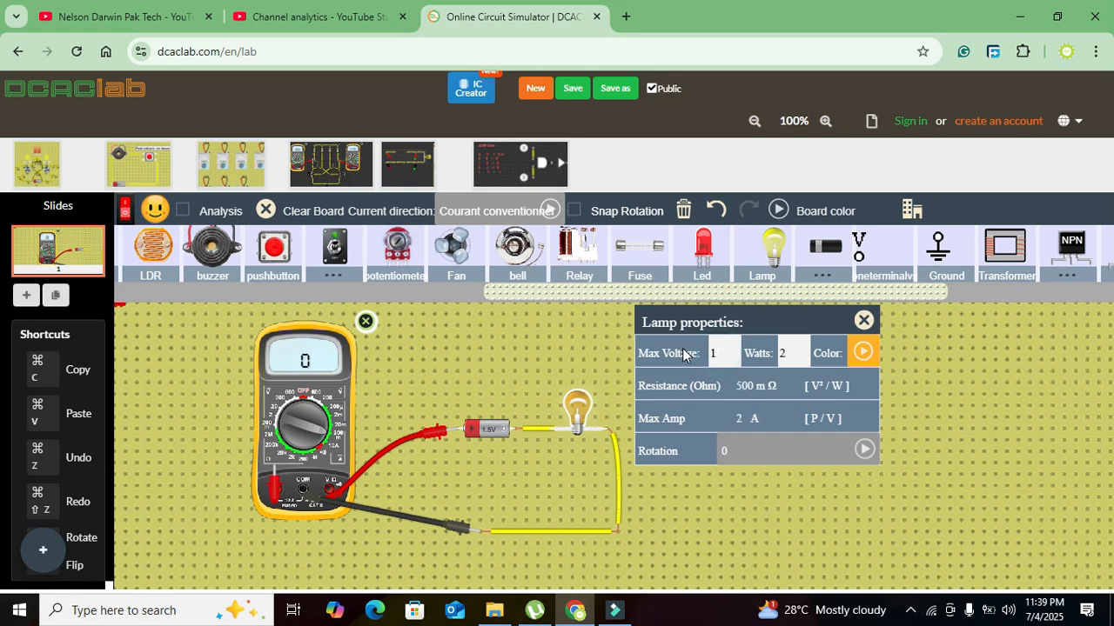
pyautogui.write('5')
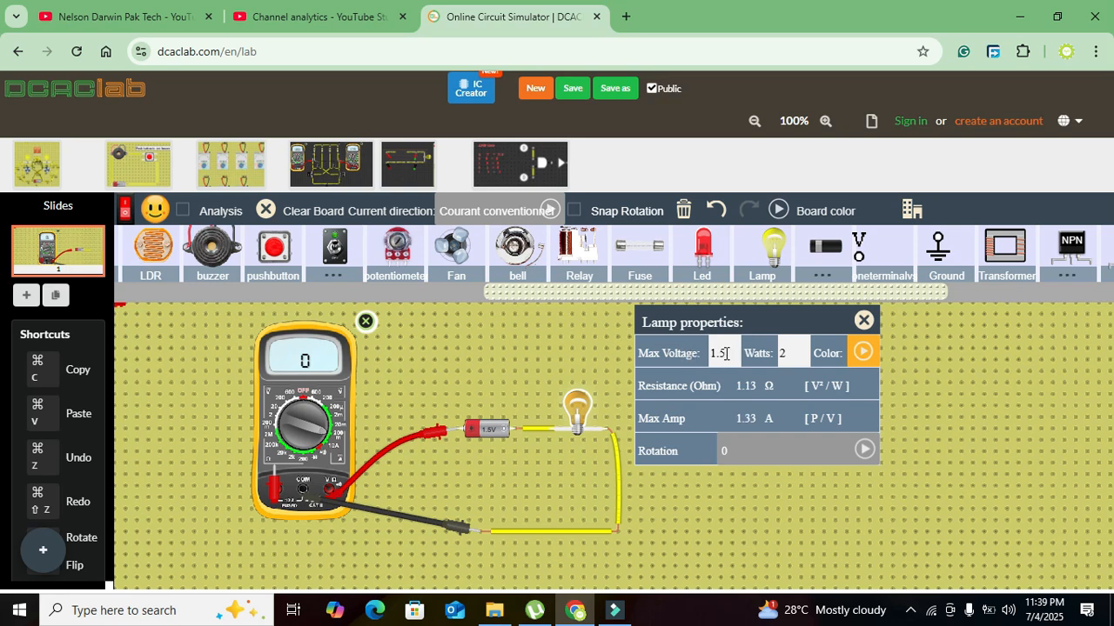
pyautogui.click(519, 373)
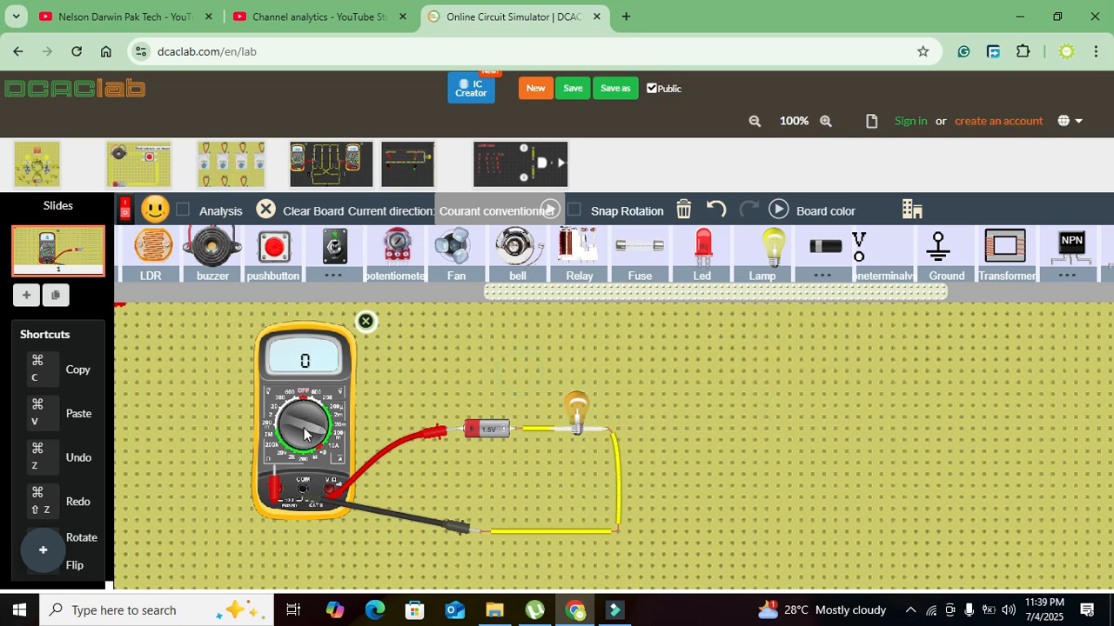
# - Raise the battery's voltage to 5.09 V
pyautogui.click(495, 438)
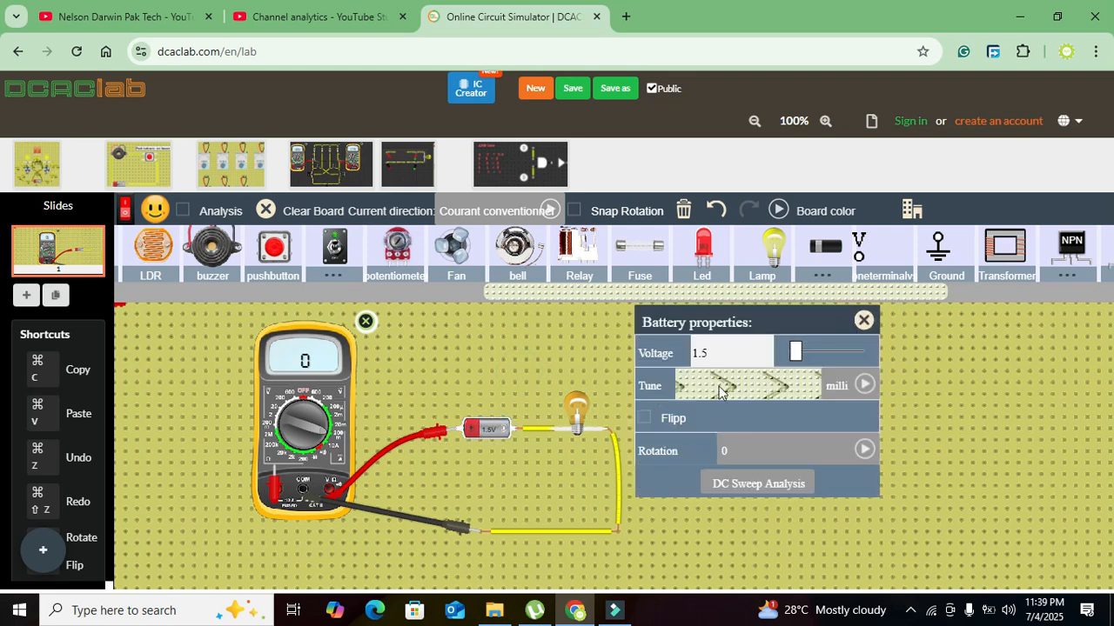
pyautogui.moveTo(800, 348); pyautogui.dragTo(820, 351)
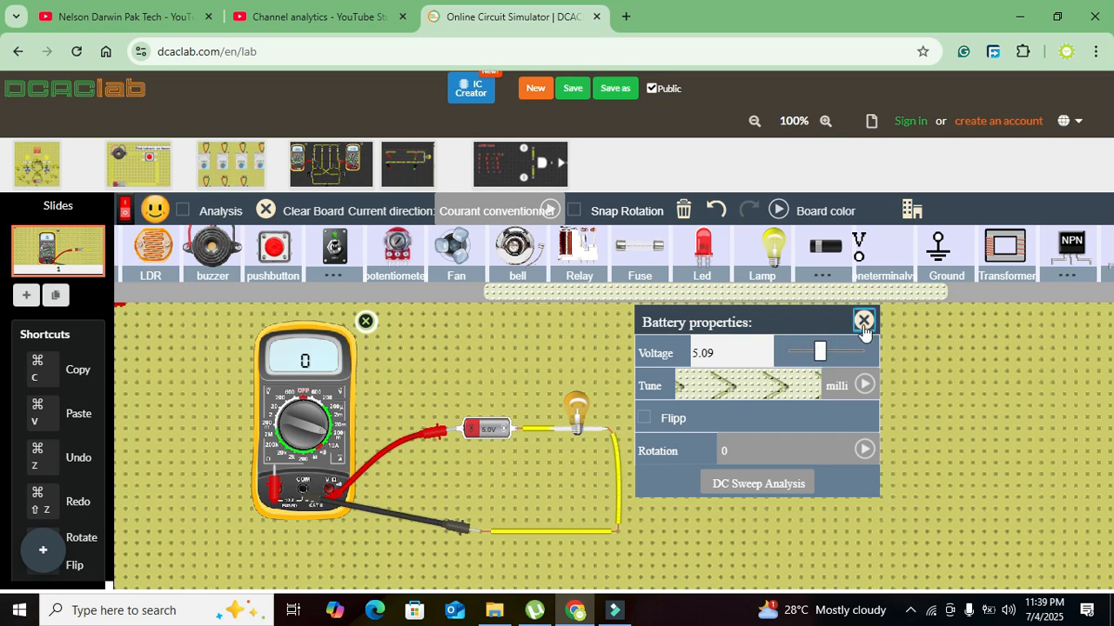
pyautogui.click(863, 321)
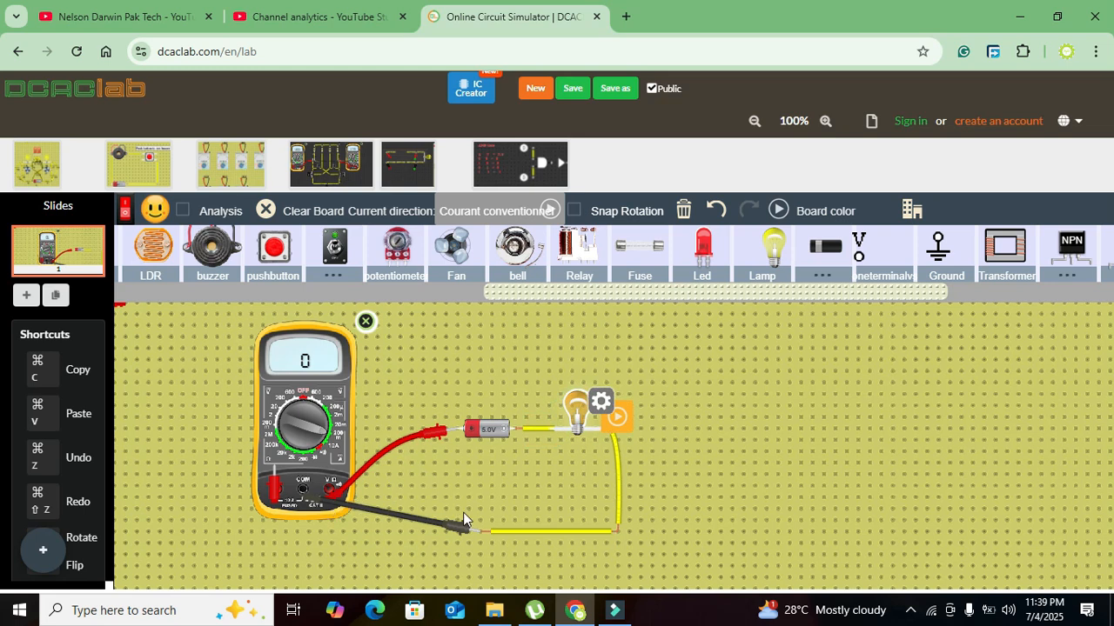
# - Bypass the multimeter by wiring the lamp's return line directly to the battery's positive terminal, shifting the lamp to meet the vertical wire
pyautogui.moveTo(488, 531); pyautogui.dragTo(459, 432)
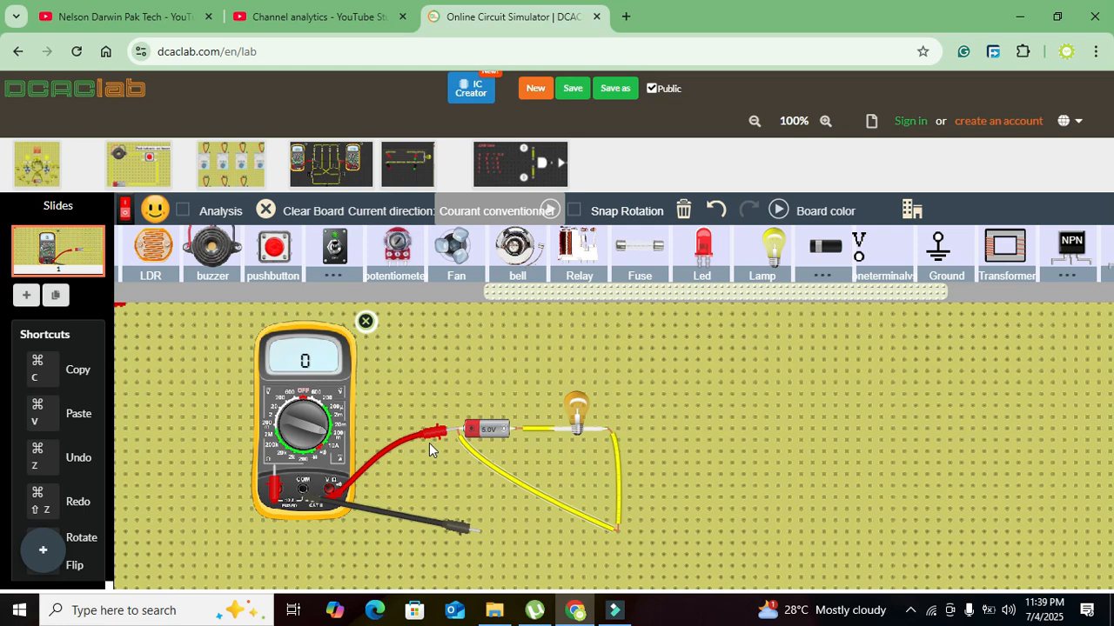
pyautogui.moveTo(433, 434); pyautogui.dragTo(416, 437)
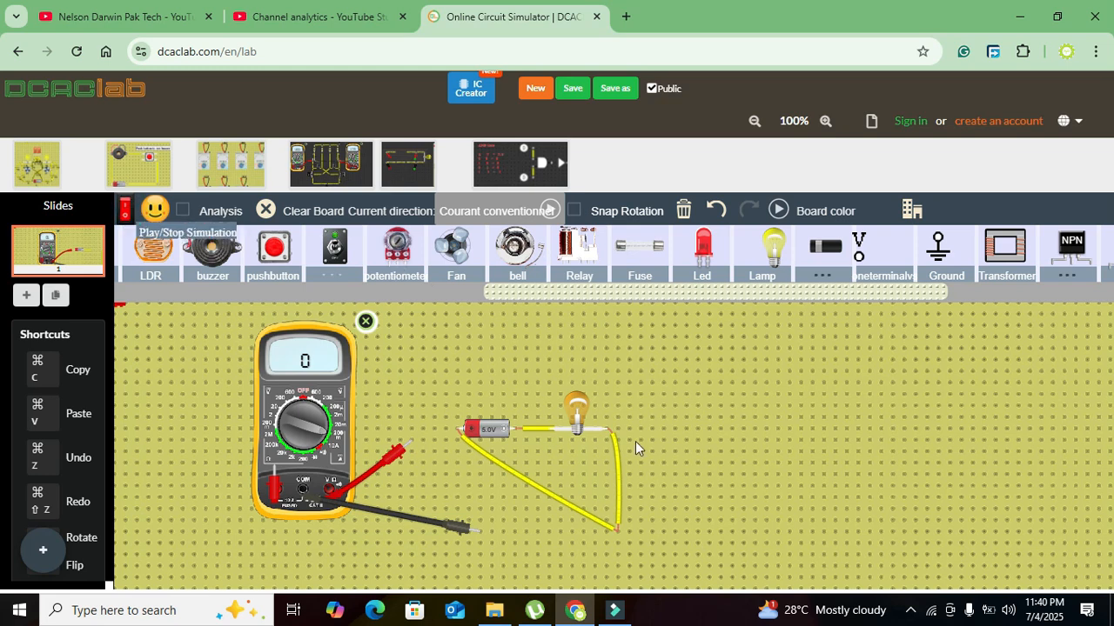
pyautogui.moveTo(583, 408)
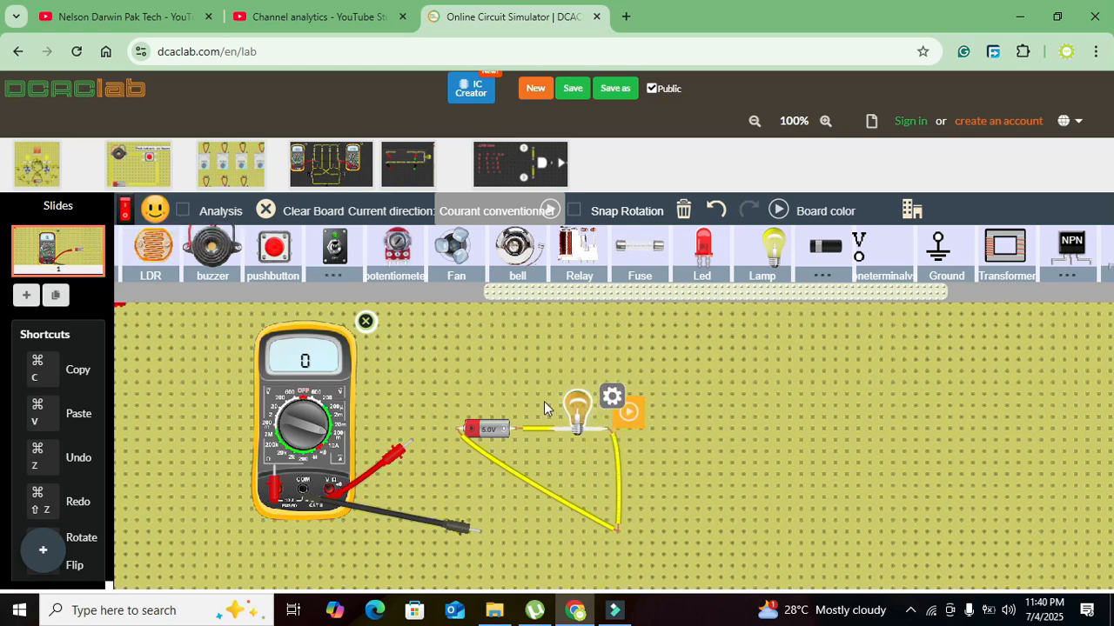
pyautogui.moveTo(578, 427); pyautogui.dragTo(619, 430)
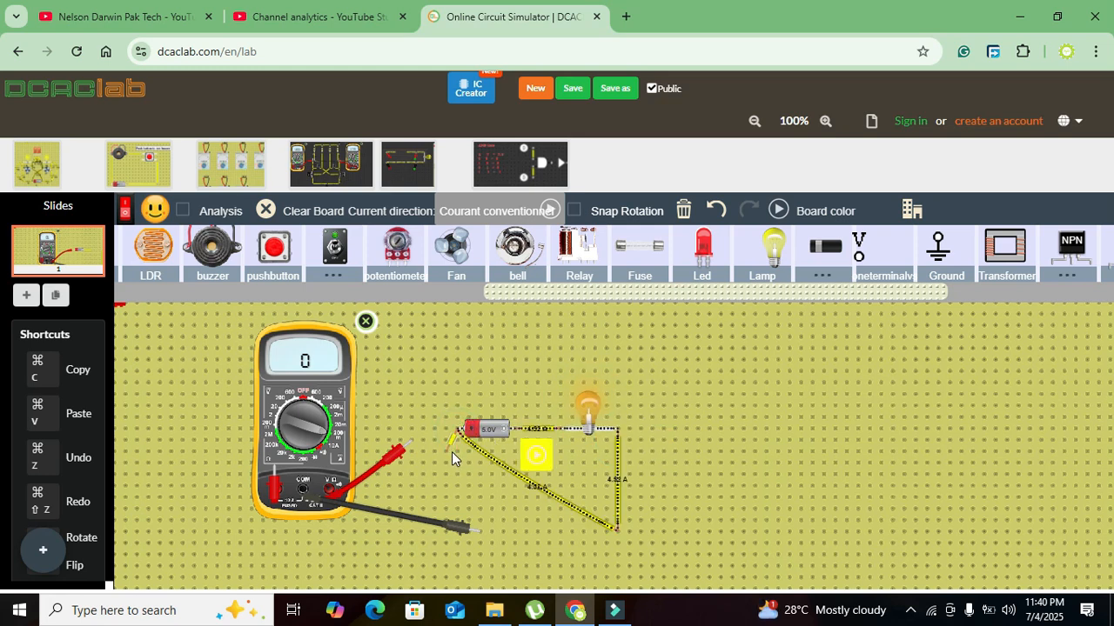
# - Delete the direct return wire and wire the battery to the red probe and the vertical wire's lower end to the black probe
pyautogui.click(476, 453)
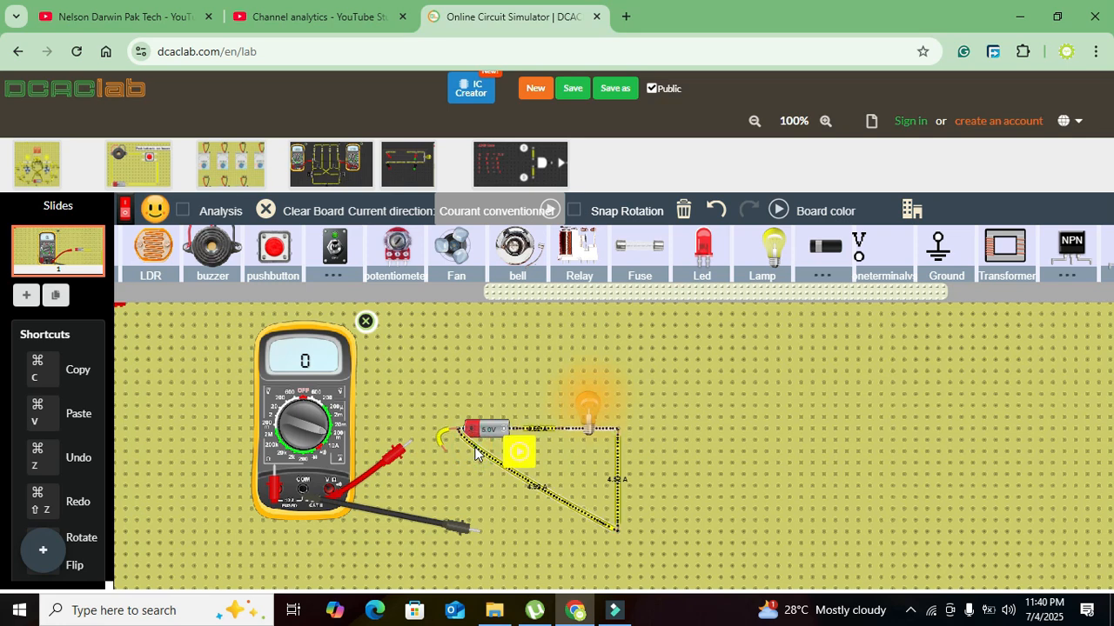
pyautogui.press('Delete')
pyautogui.moveTo(445, 451); pyautogui.dragTo(408, 442)
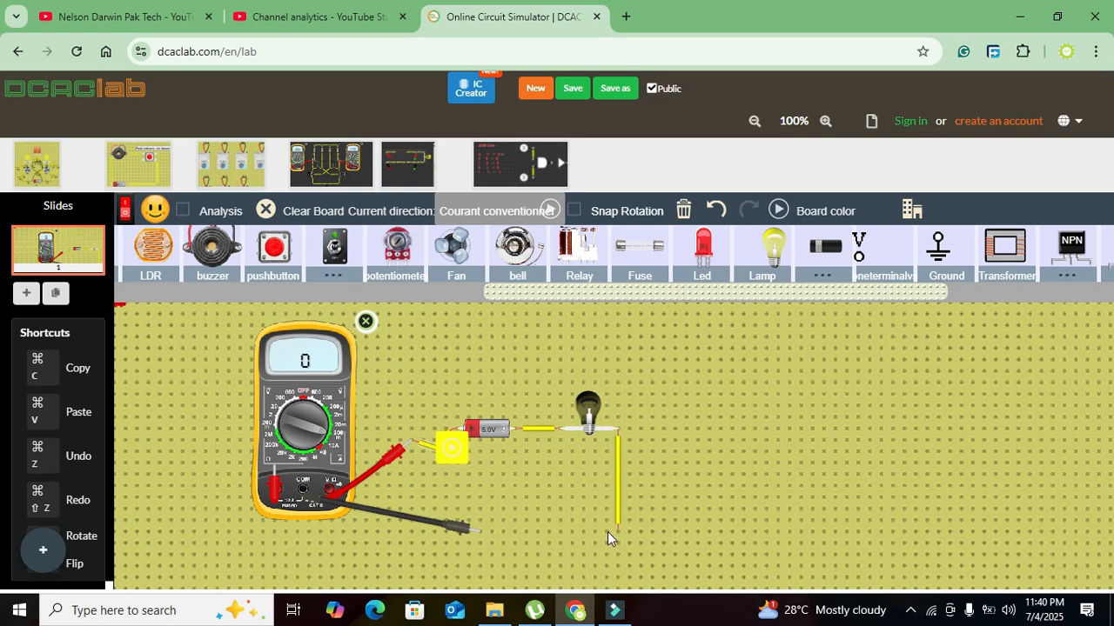
pyautogui.moveTo(571, 538); pyautogui.dragTo(481, 532)
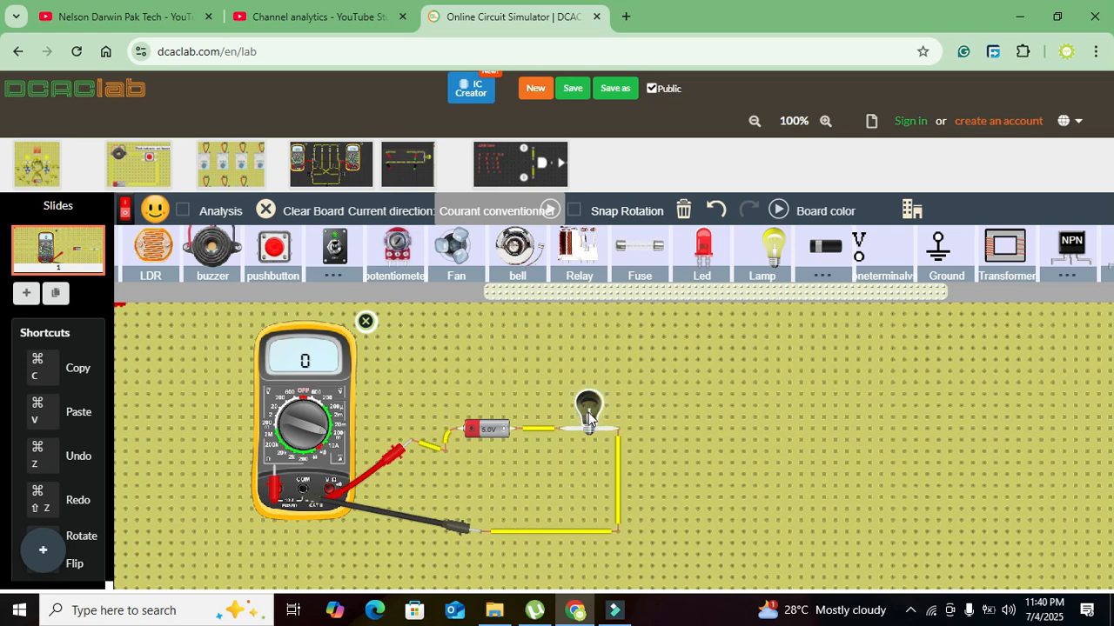
# - Delete the burnt-out lamp and place a new lamp just above the gap in the circuit
pyautogui.press('Delete')
pyautogui.moveTo(777, 240); pyautogui.dragTo(593, 395)
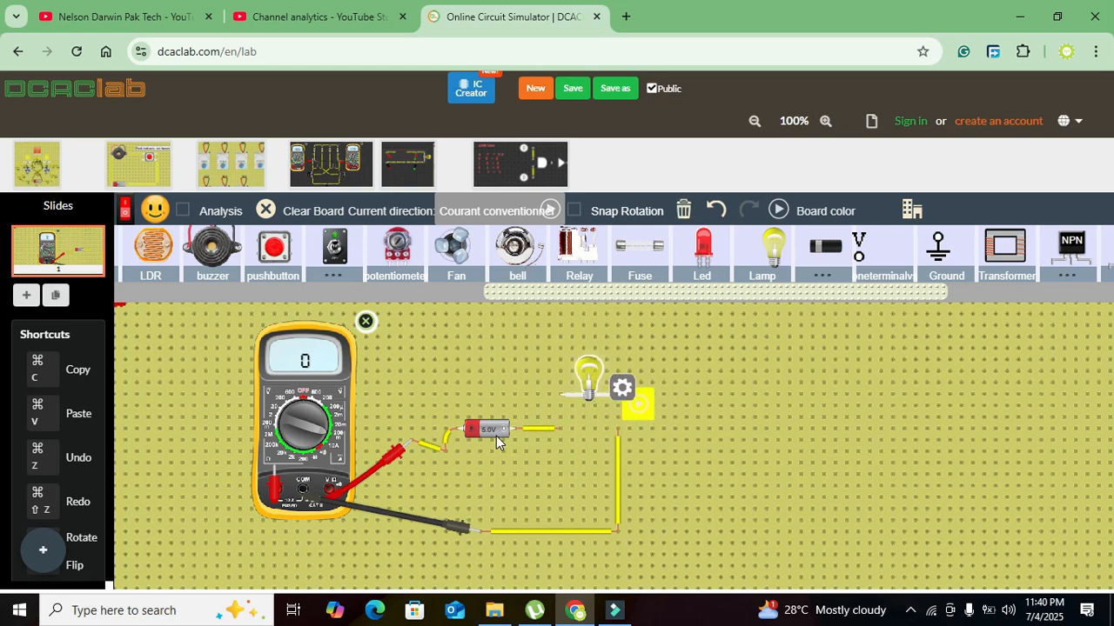
# - Lower the battery's voltage to 3.05 V and move the lamp down into the gap between the battery's wire and the vertical wire
pyautogui.click(494, 432)
pyautogui.click(522, 423)
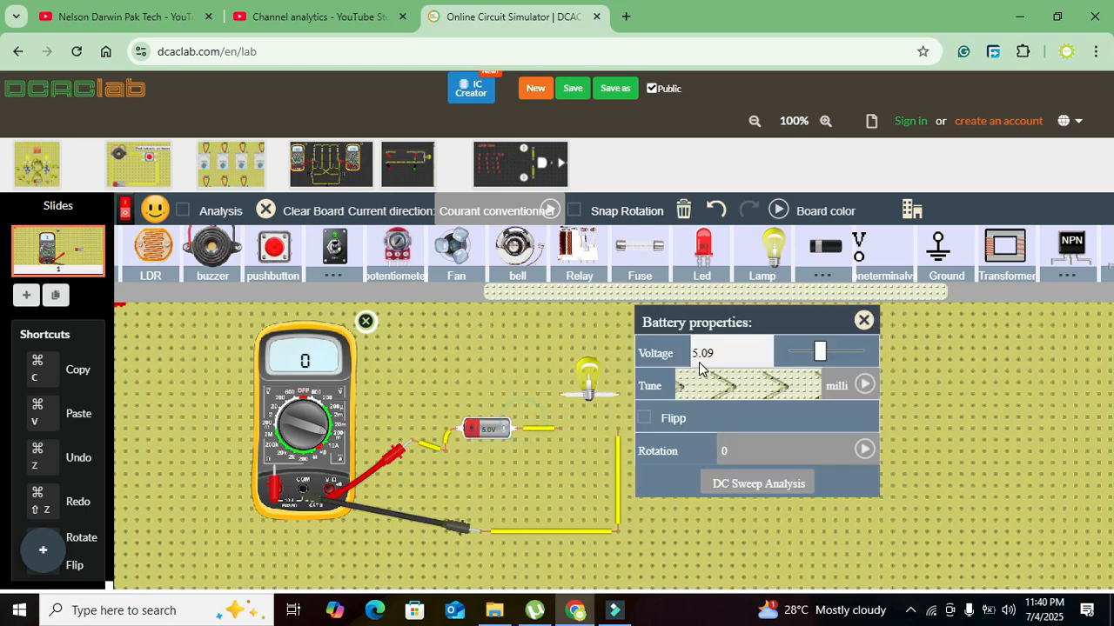
pyautogui.moveTo(825, 355)
pyautogui.mouseDown()
pyautogui.moveTo(801, 357)
pyautogui.moveTo(810, 359)
pyautogui.mouseUp()
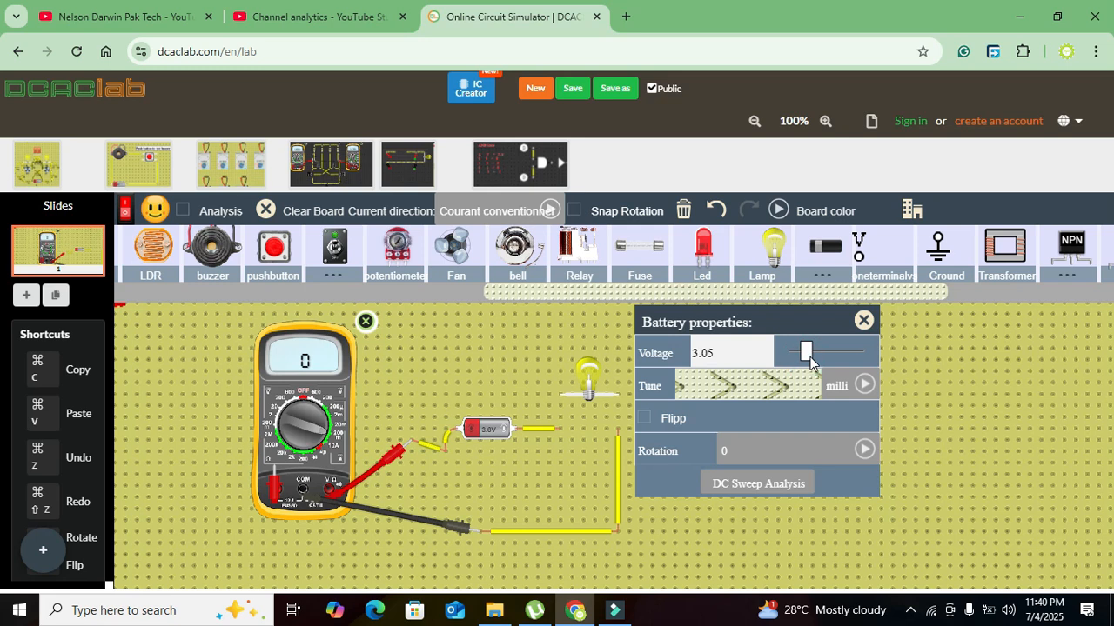
pyautogui.click(863, 320)
pyautogui.moveTo(585, 383); pyautogui.dragTo(590, 428)
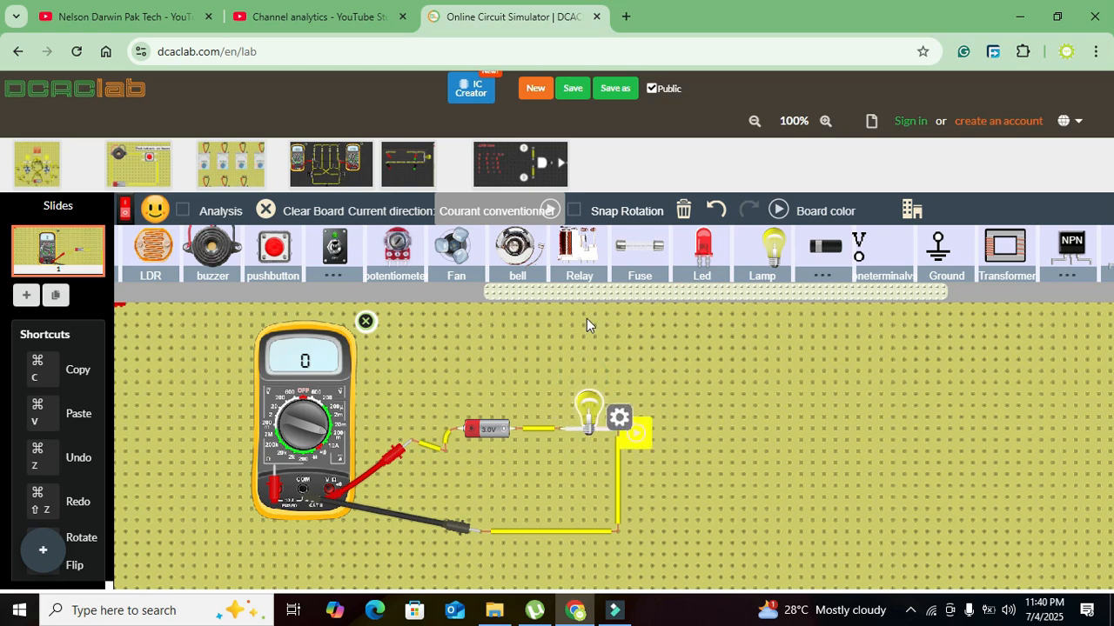
# - Check the lamp's maximum voltage rating and the battery's voltage in their properties
pyautogui.click(620, 421)
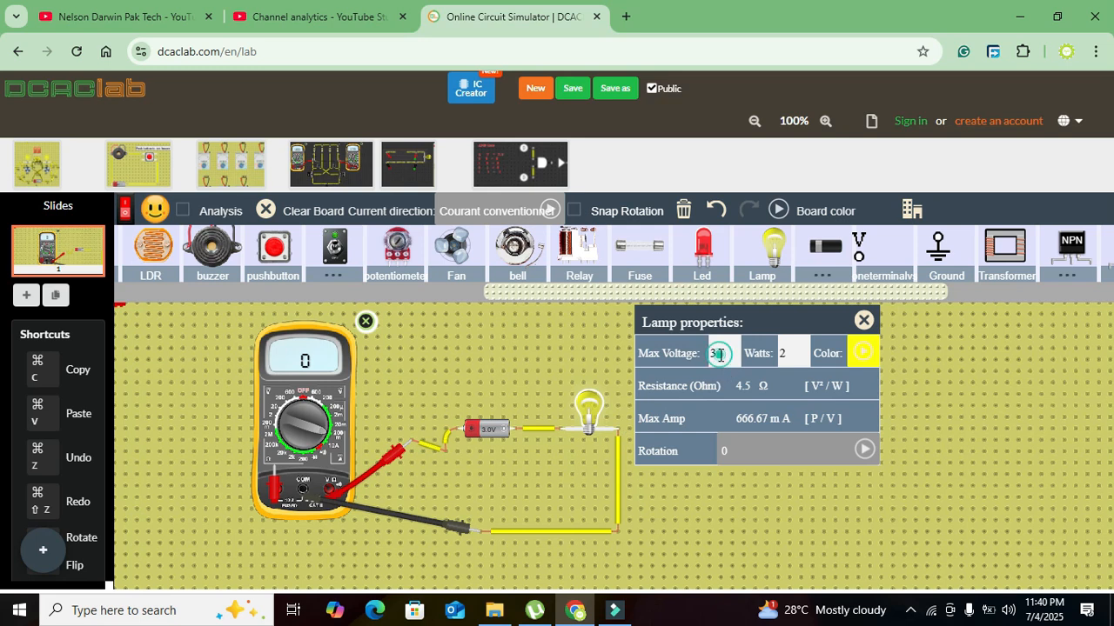
pyautogui.click(863, 321)
pyautogui.click(491, 430)
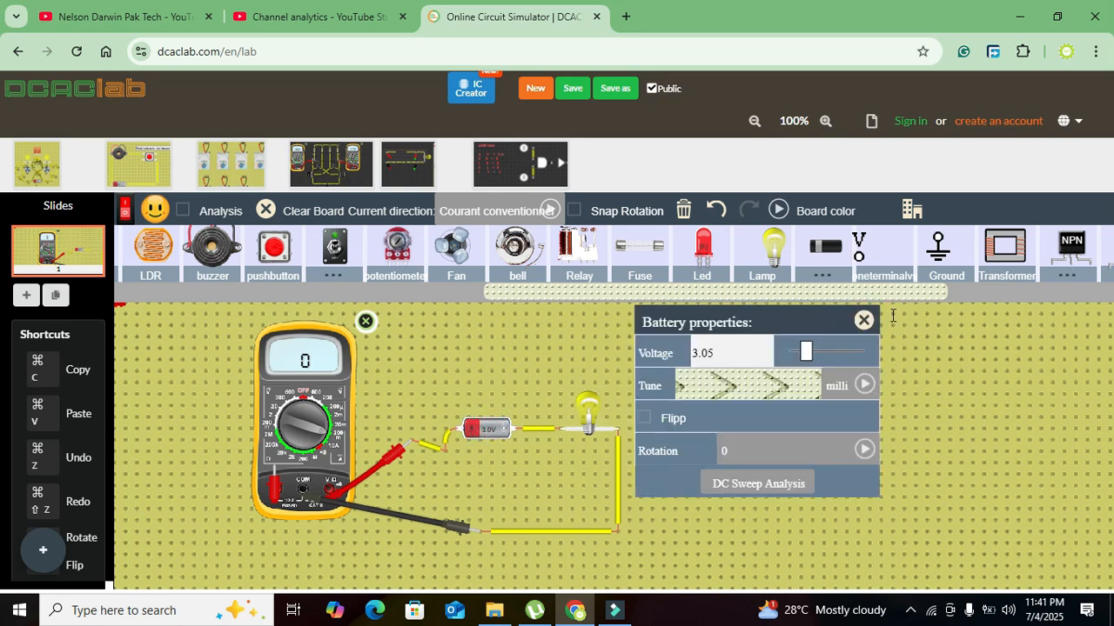
pyautogui.click(863, 321)
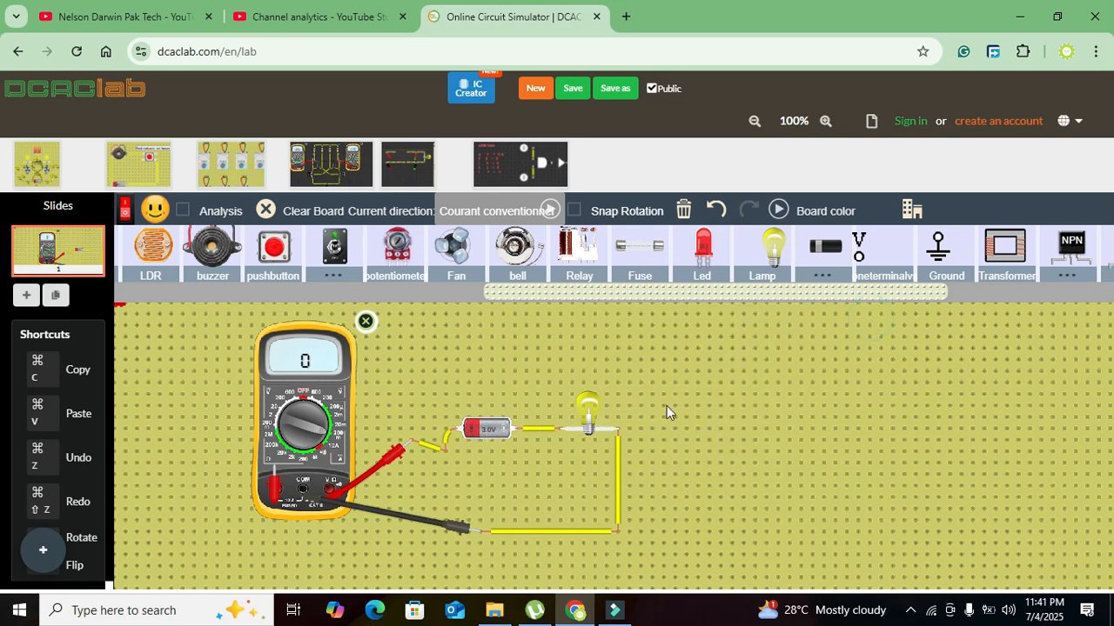
# - Pull the multimeter's red probe off the battery's wire and park it beside the meter
pyautogui.click(500, 533)
pyautogui.moveTo(392, 452); pyautogui.dragTo(389, 453)
pyautogui.click(374, 461)
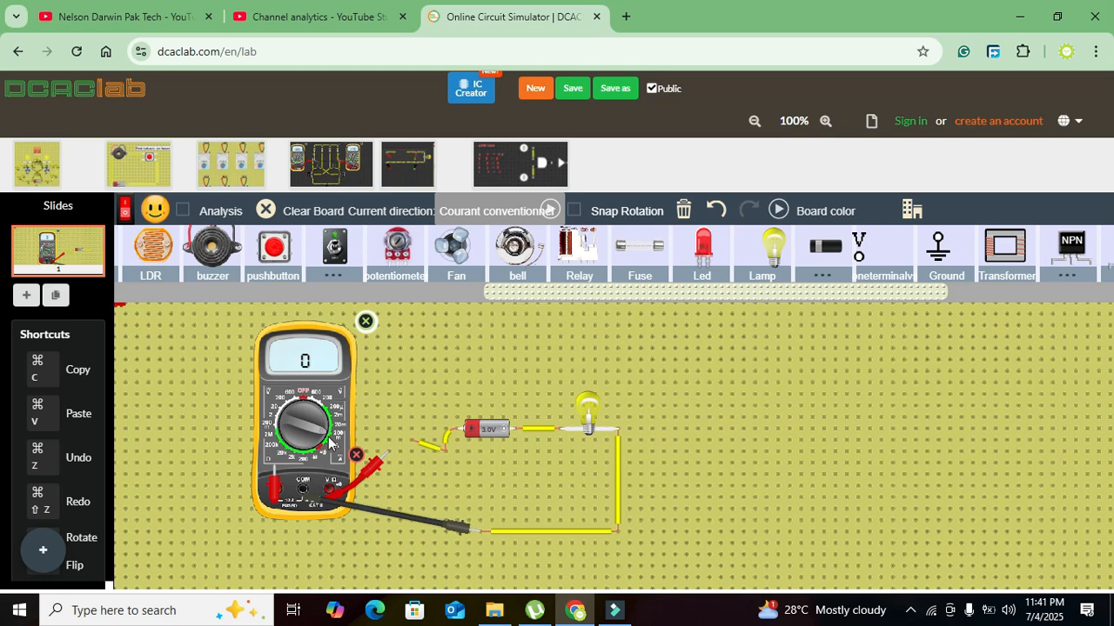
# - Try bypassing the multimeter with a wire from the lower return line to the battery's positive wire, and delete that bypass wire
pyautogui.click(527, 531)
pyautogui.moveTo(484, 533)
pyautogui.mouseDown()
pyautogui.moveTo(446, 458)
pyautogui.moveTo(469, 492)
pyautogui.mouseUp()
pyautogui.click(447, 460)
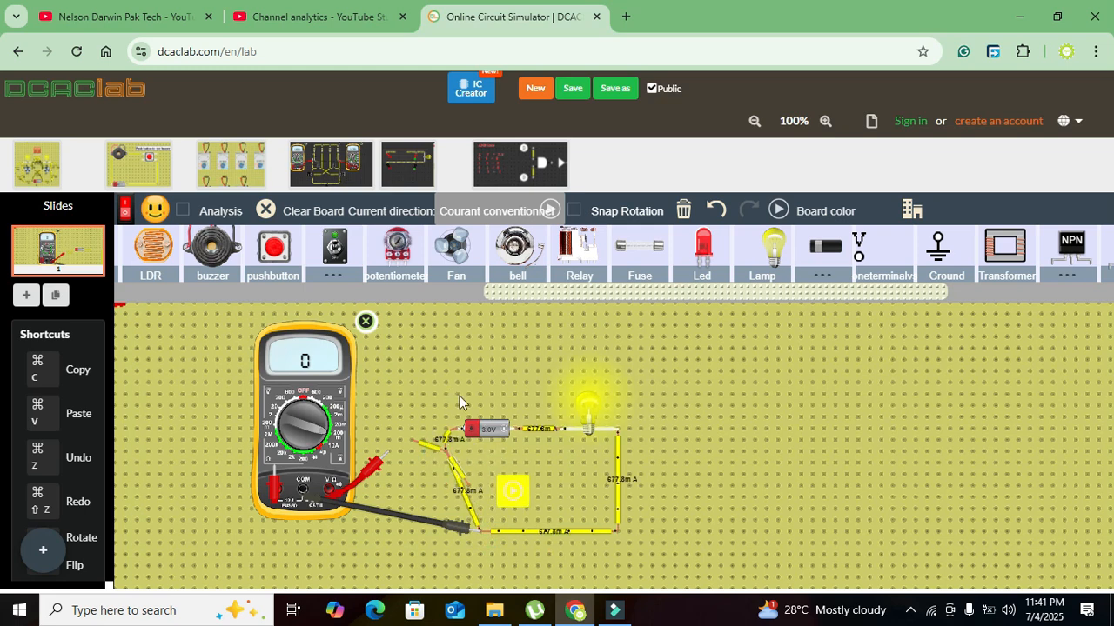
pyautogui.click(455, 475)
pyautogui.press('Delete')
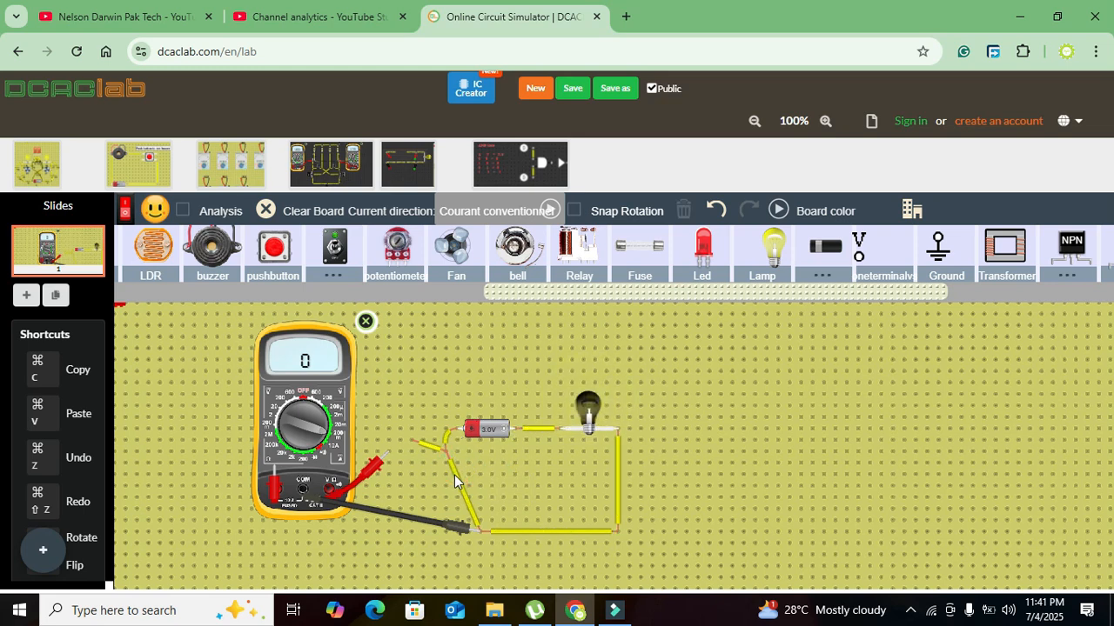
pyautogui.click(454, 475)
pyautogui.press('Delete')
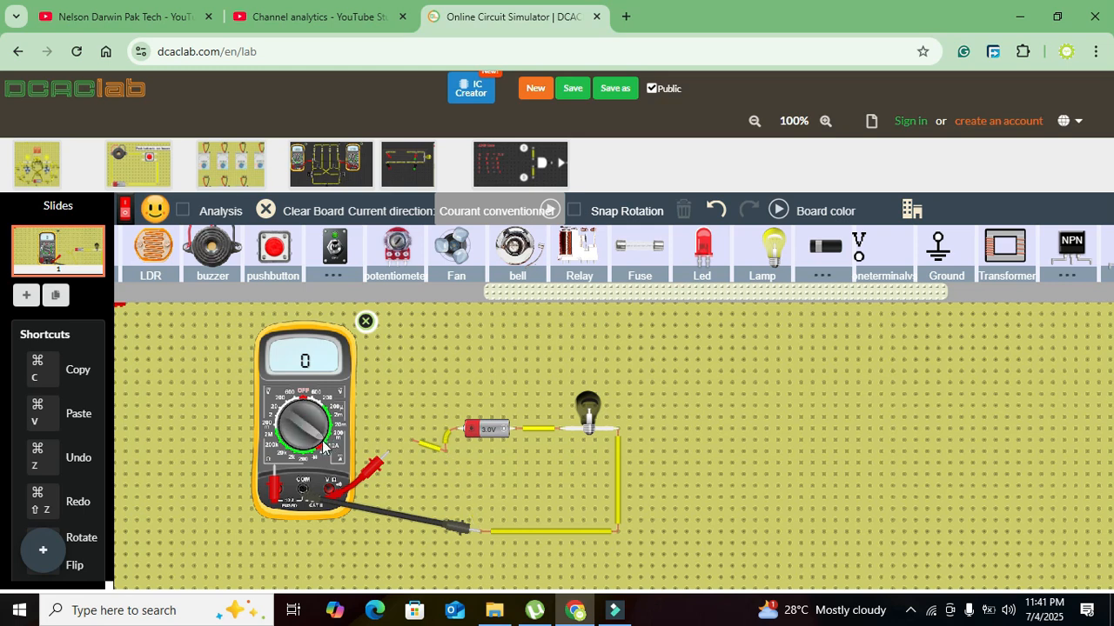
# - Set the multimeter to the 10A range, connect the red probe from the A socket to the battery's wire, and retract the VΩ probe
pyautogui.moveTo(371, 464); pyautogui.dragTo(340, 484)
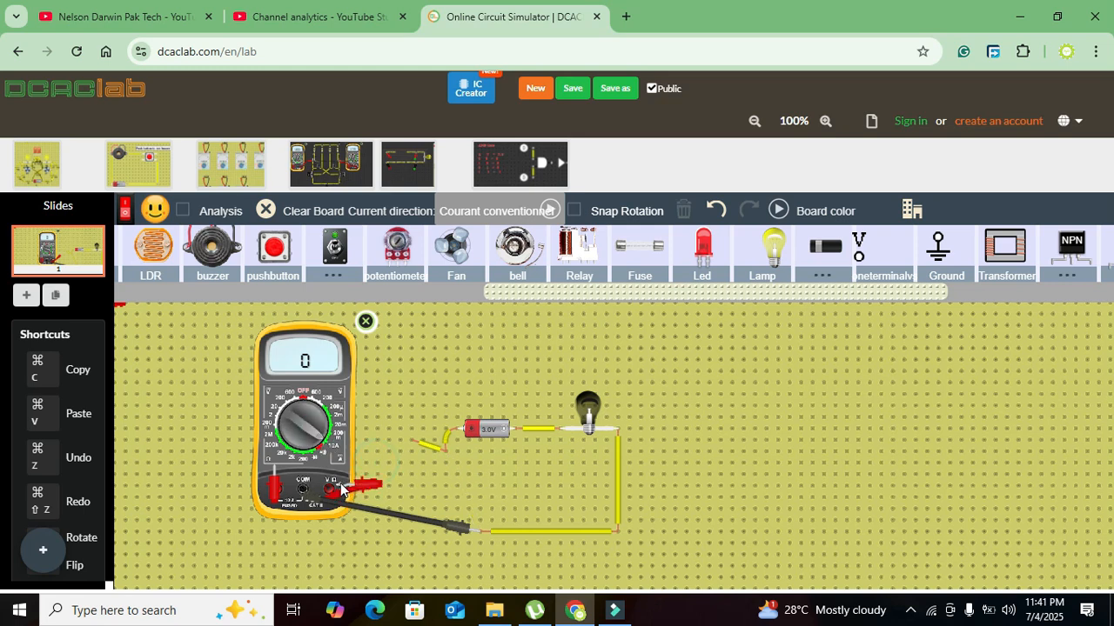
pyautogui.moveTo(273, 475); pyautogui.dragTo(411, 444)
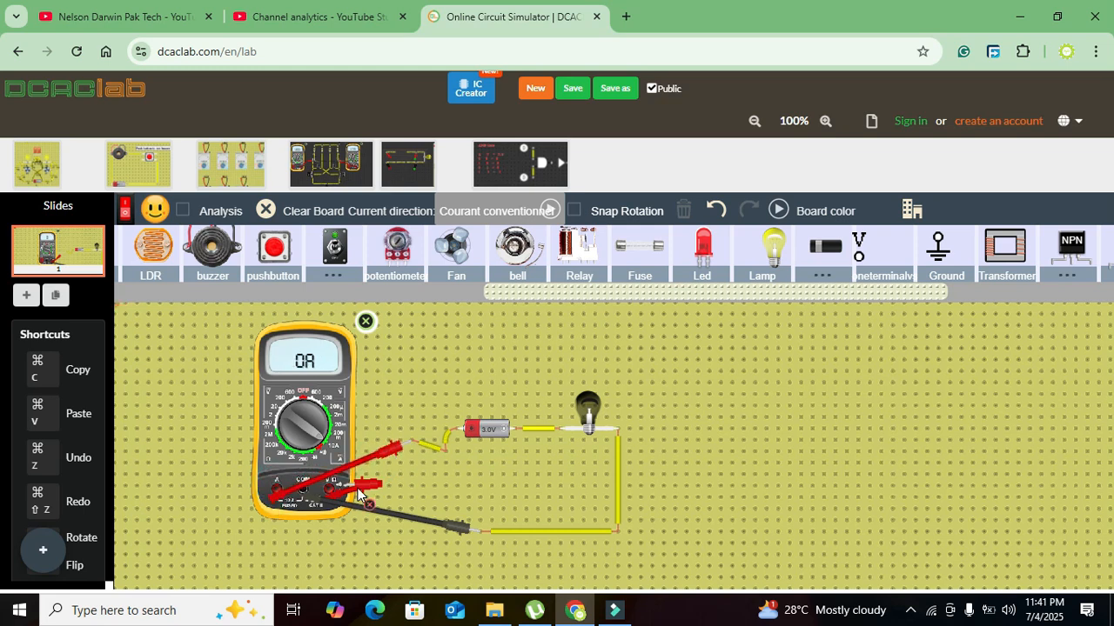
pyautogui.click(368, 504)
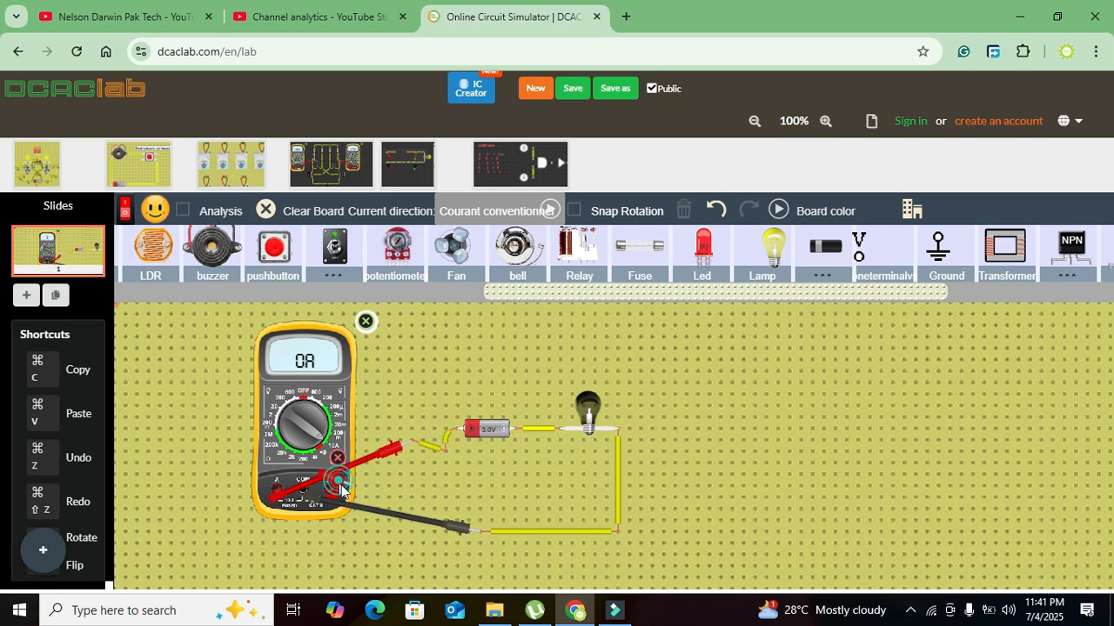
pyautogui.moveTo(339, 486); pyautogui.dragTo(378, 487)
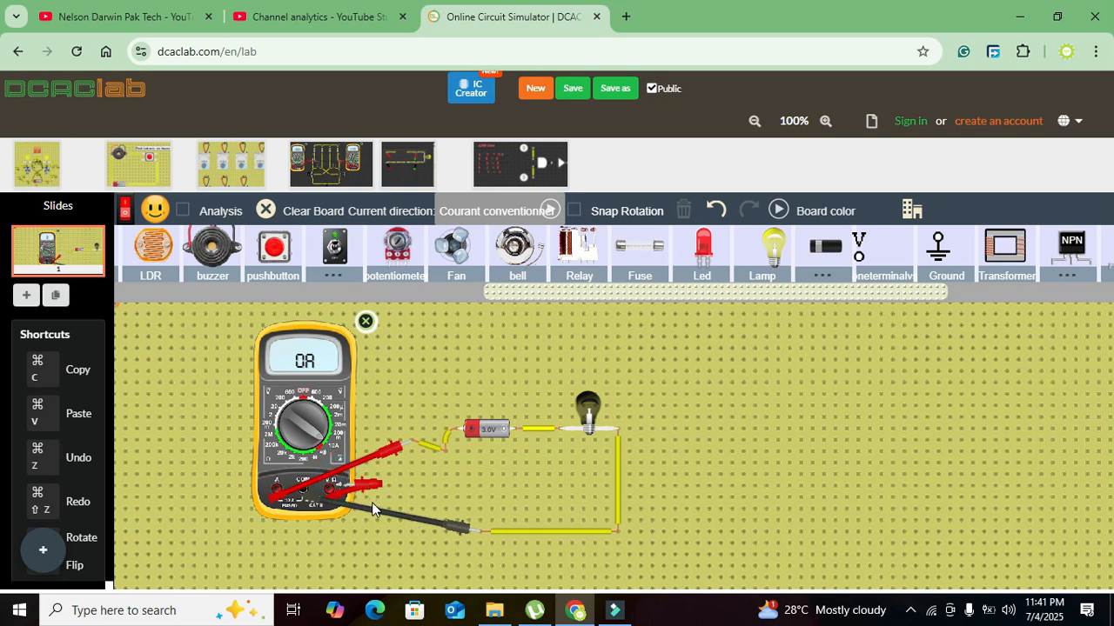
pyautogui.click(366, 491)
# - Delete the burnt-out lamp and place a new lamp directly in the gap between the battery's wire and the vertical wire
pyautogui.scroll(2, 508, 425)
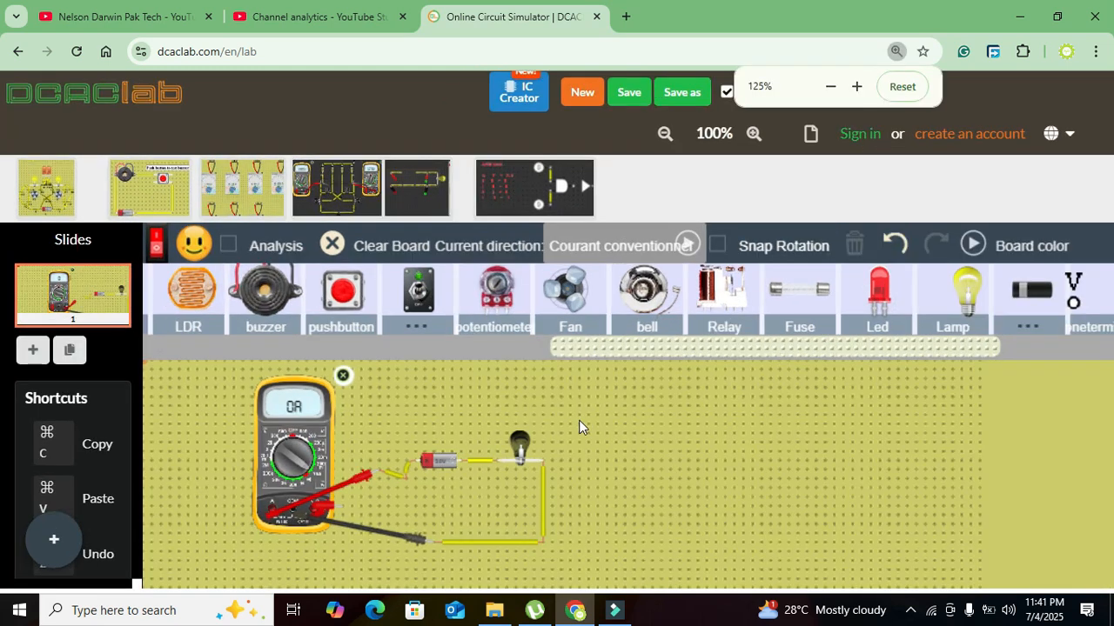
pyautogui.click(521, 446)
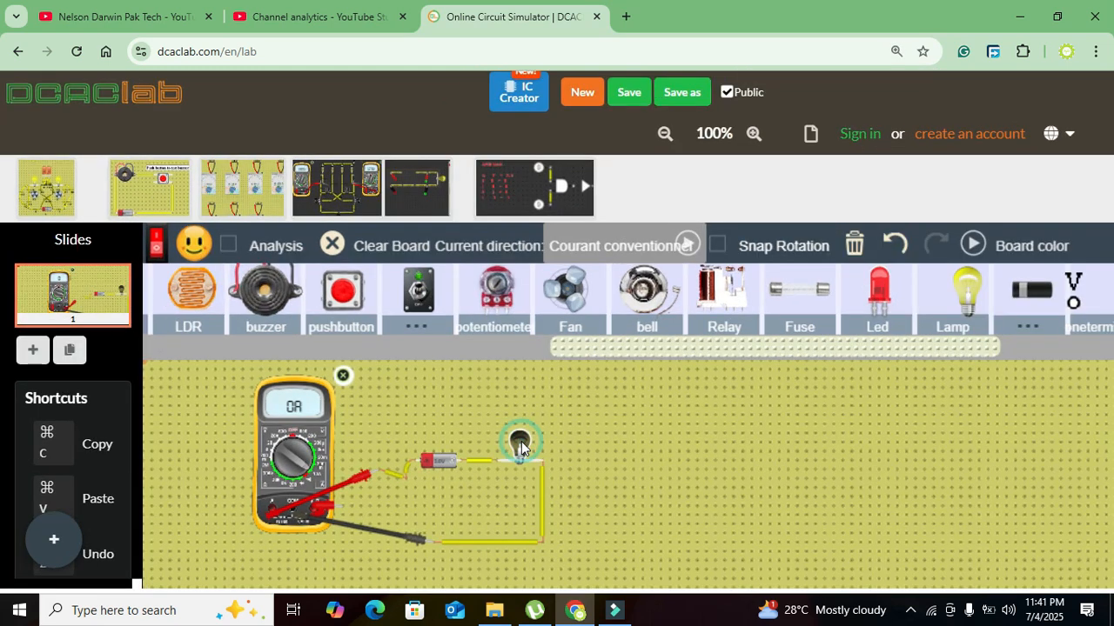
pyautogui.press('Delete')
pyautogui.scroll(1, 521, 442)
pyautogui.scroll(-3, 521, 448)
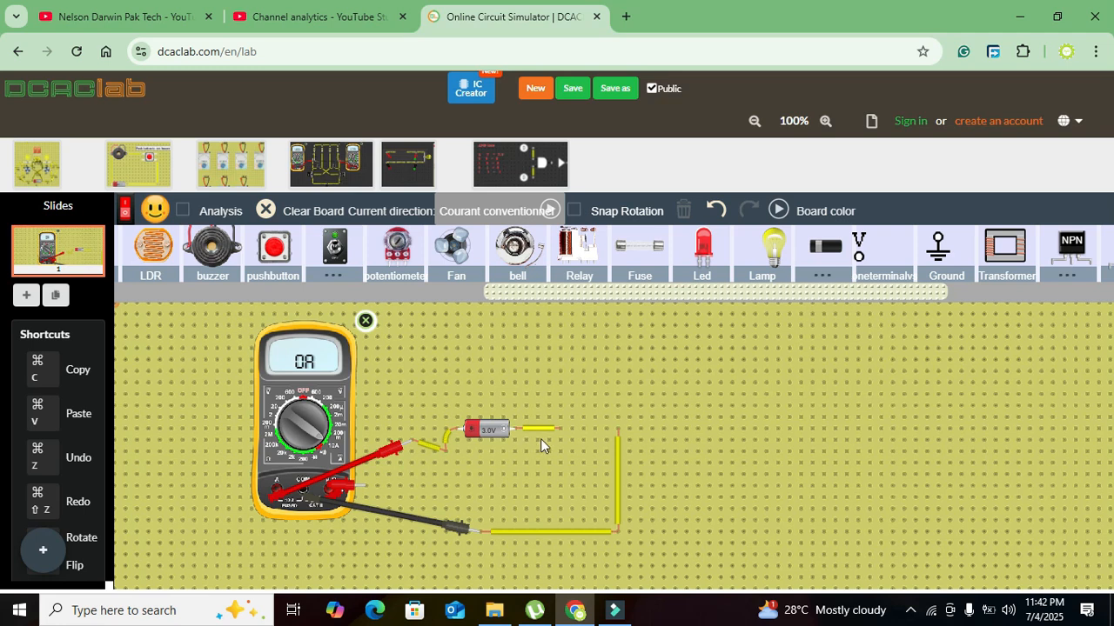
pyautogui.click(535, 427)
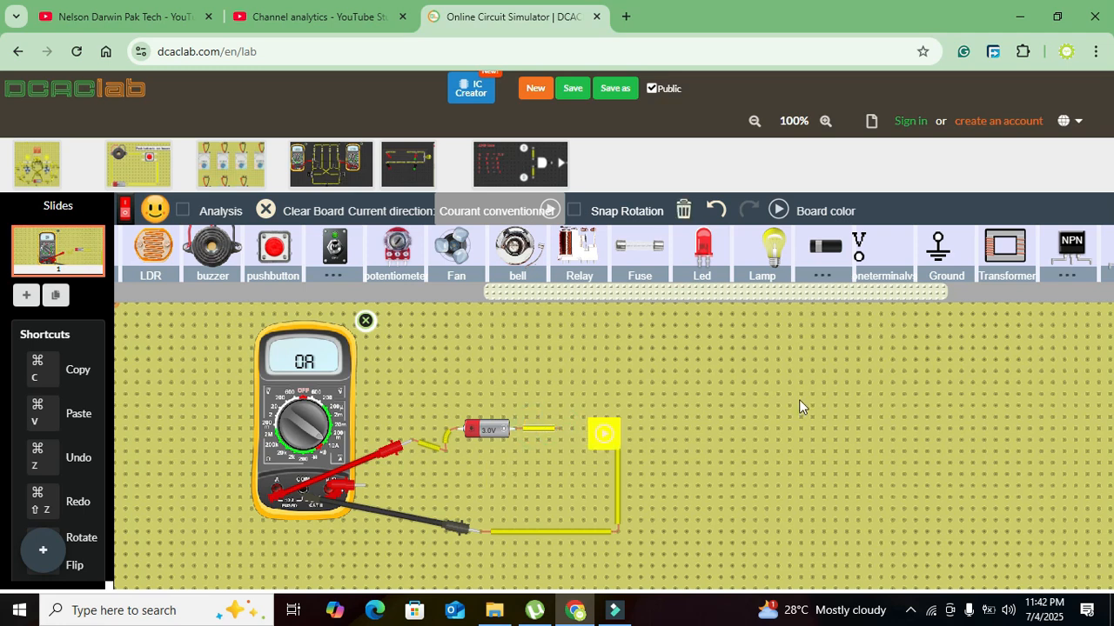
pyautogui.click(785, 246)
pyautogui.moveTo(786, 250); pyautogui.dragTo(594, 426)
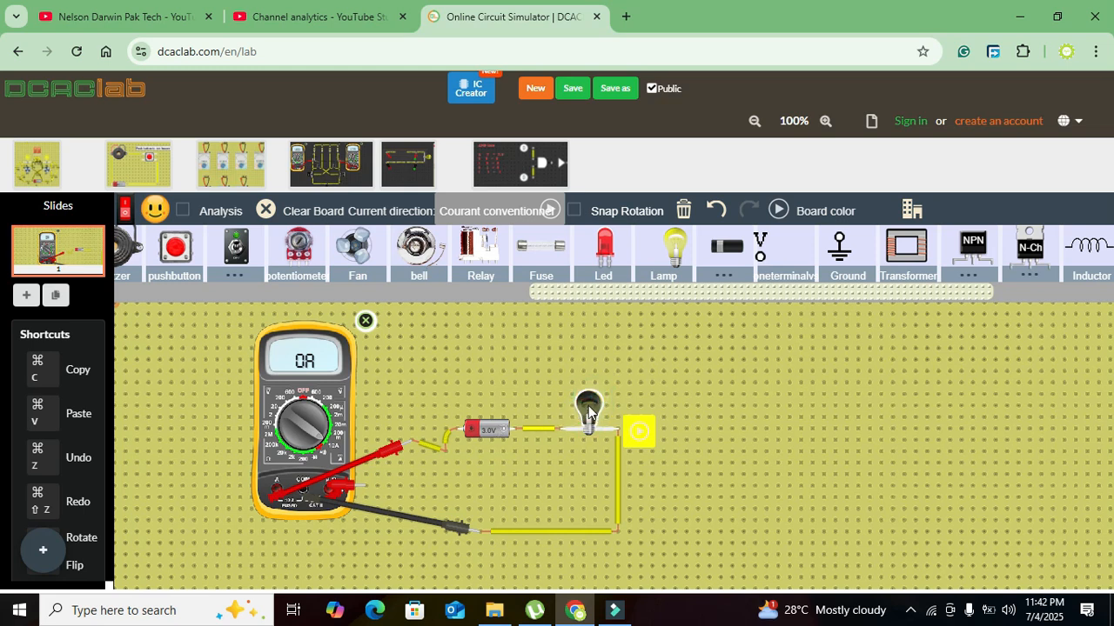
# - Replace the blown lamp with a fresh one placed above the gap, disconnected from the circuit
pyautogui.rightClick(588, 406)
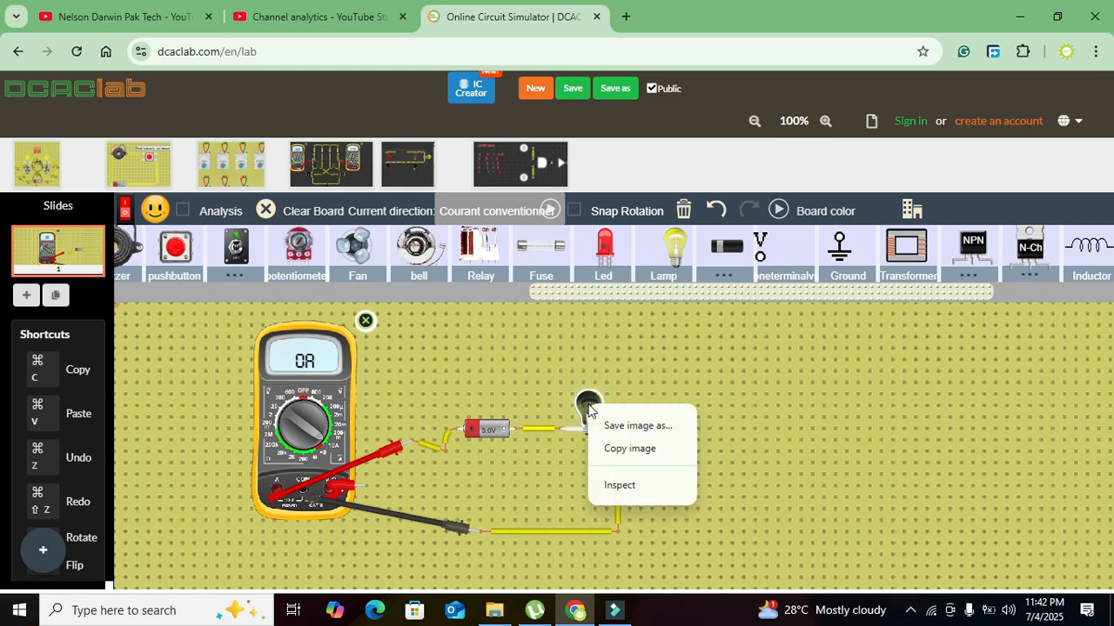
pyautogui.click(599, 380)
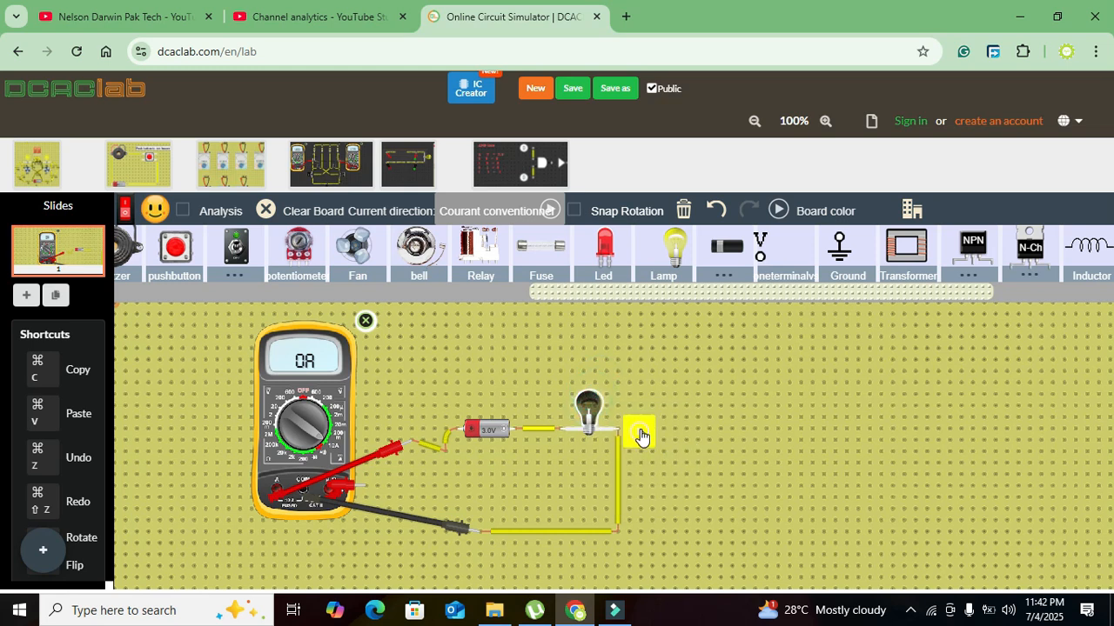
pyautogui.moveTo(601, 412); pyautogui.dragTo(606, 361)
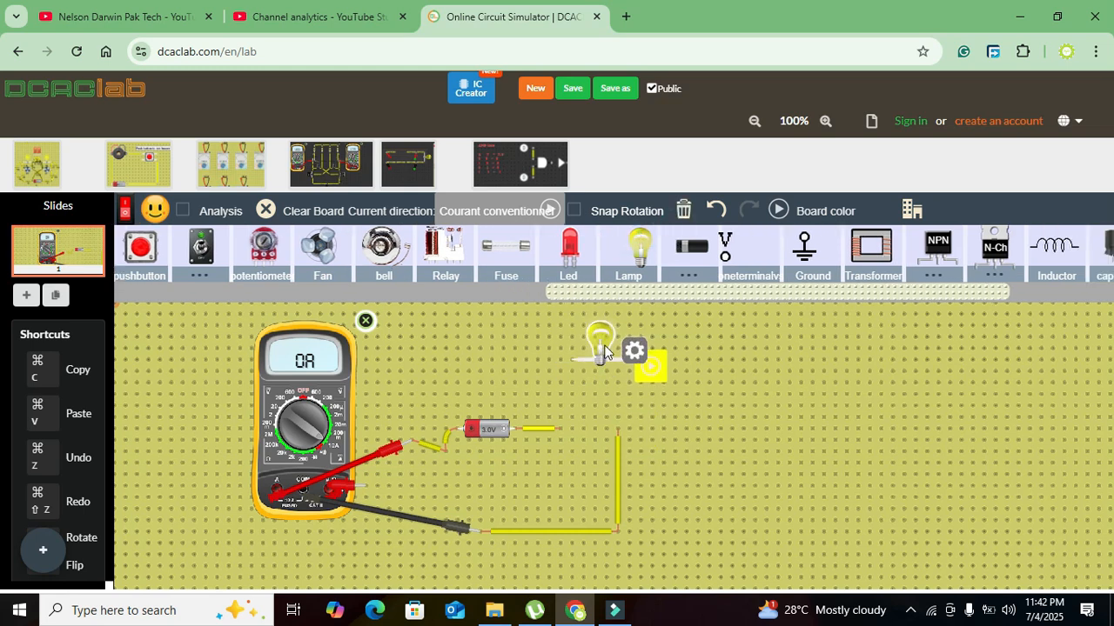
# - Set the new lamp's maximum voltage to 5 and move the lamp down into the circuit's gap
pyautogui.click(634, 351)
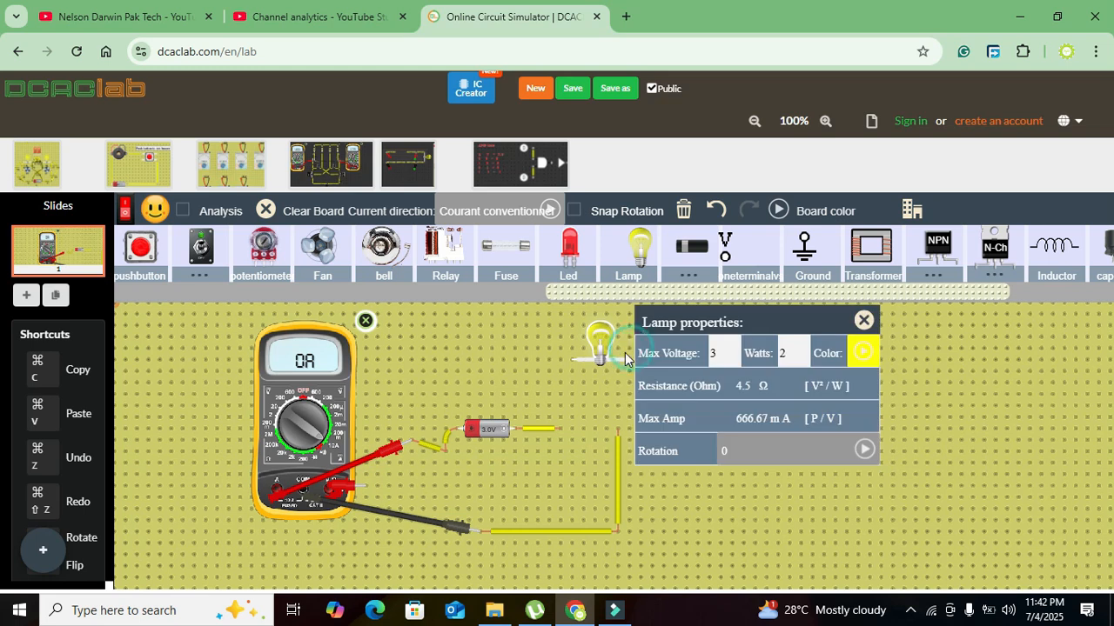
pyautogui.doubleClick(722, 361)
pyautogui.write('4')
pyautogui.write('50')
pyautogui.press('BackSpace')
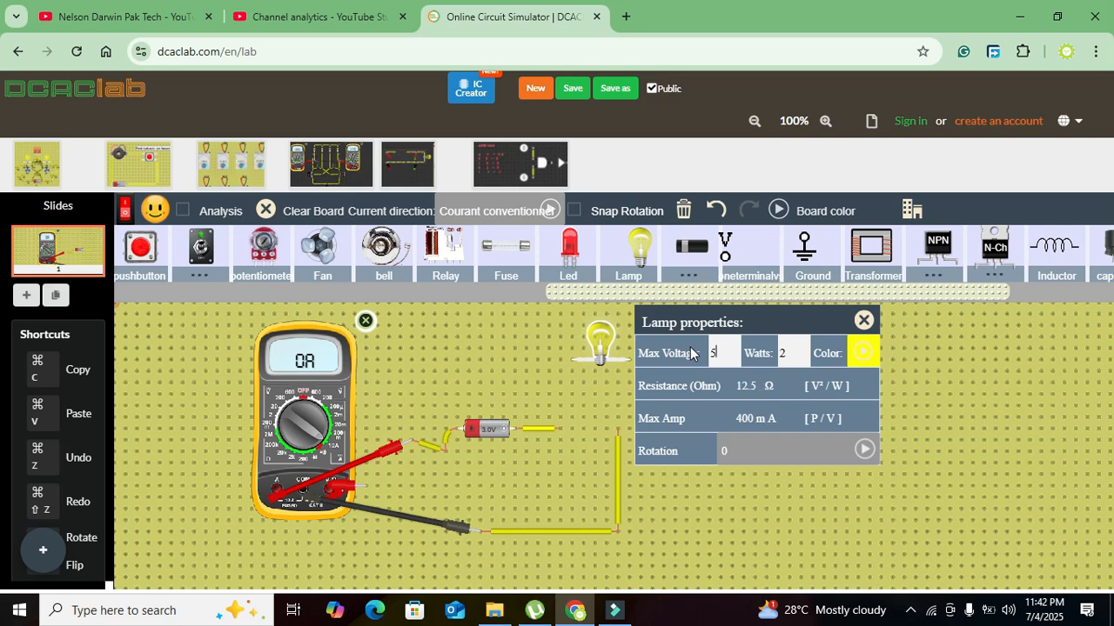
pyautogui.click(863, 321)
pyautogui.moveTo(609, 346); pyautogui.dragTo(606, 426)
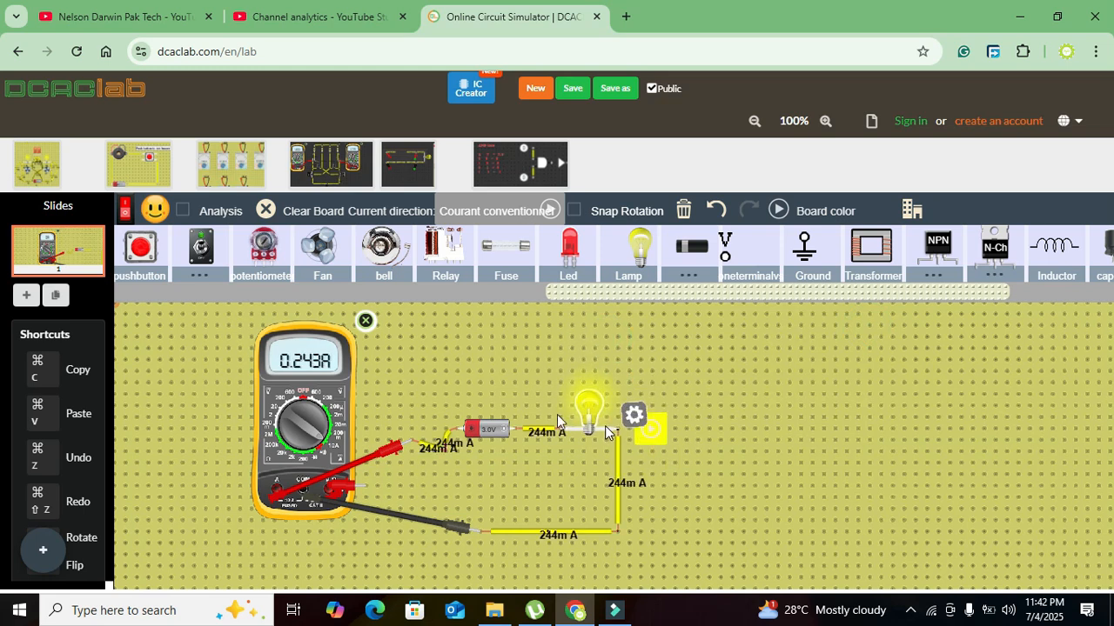